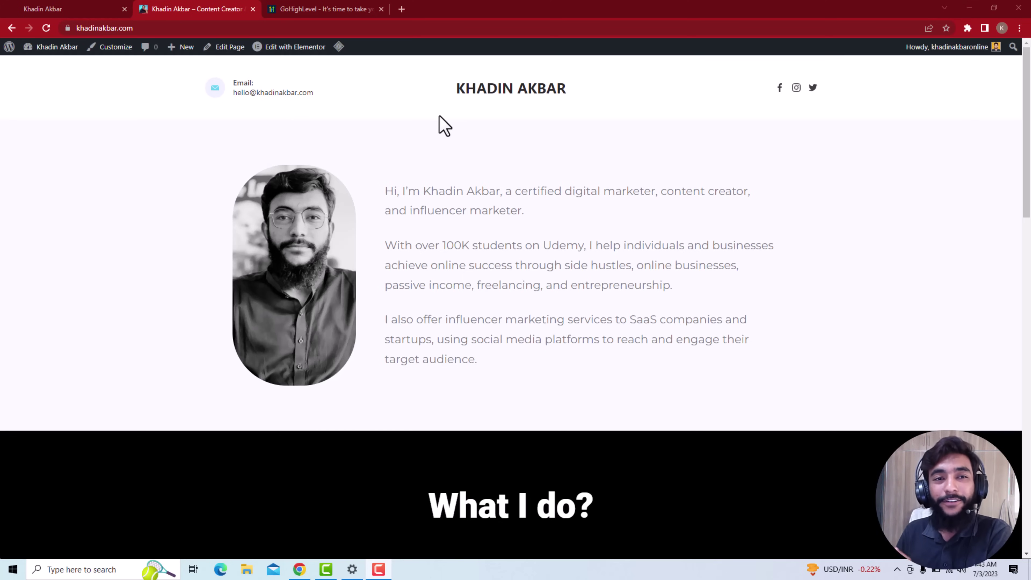
# Look over the GoHighLevel website, then go back to the khadinakbar.com site
pyautogui.click(309, 12)
pyautogui.scroll(-10, 378, 187)
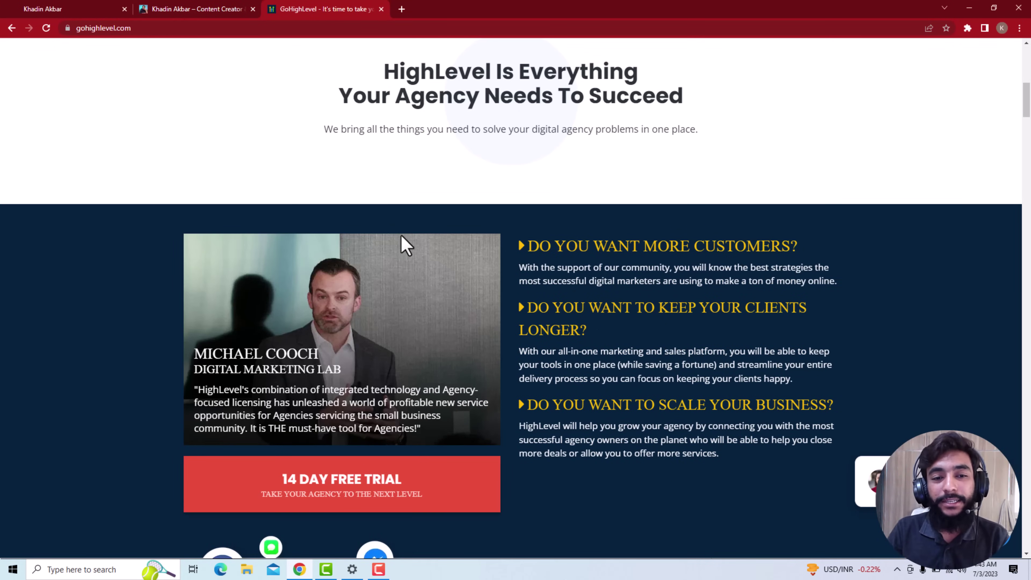
pyautogui.scroll(10, 401, 235)
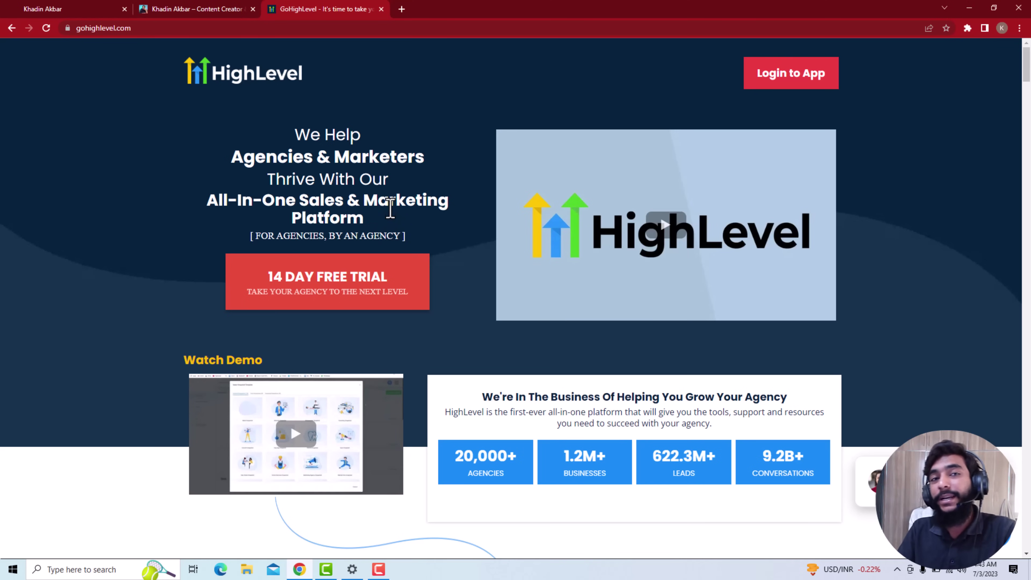
pyautogui.scroll(-10, 377, 259)
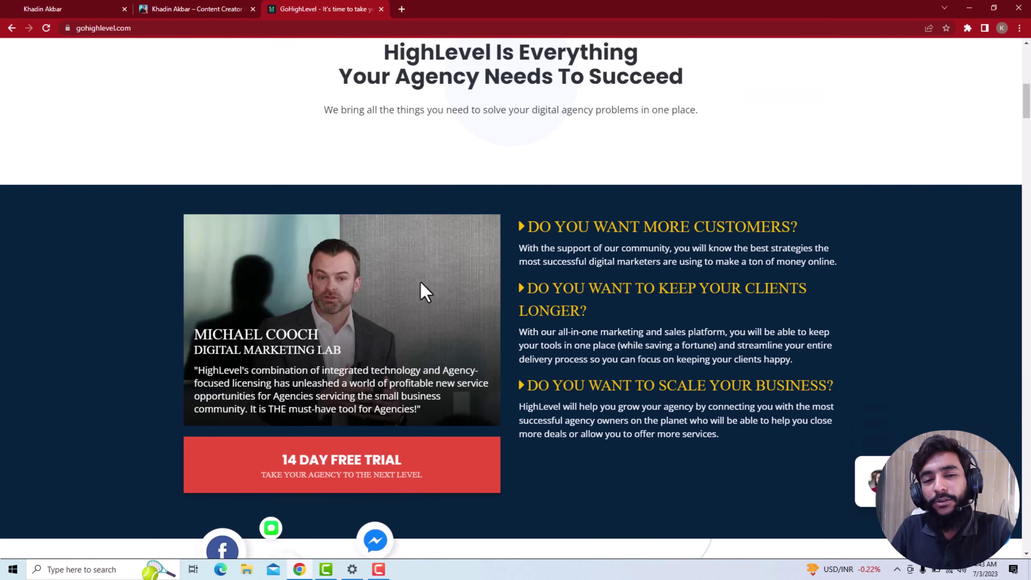
pyautogui.scroll(-10, 421, 292)
pyautogui.scroll(-3, 421, 289)
pyautogui.scroll(5, 422, 289)
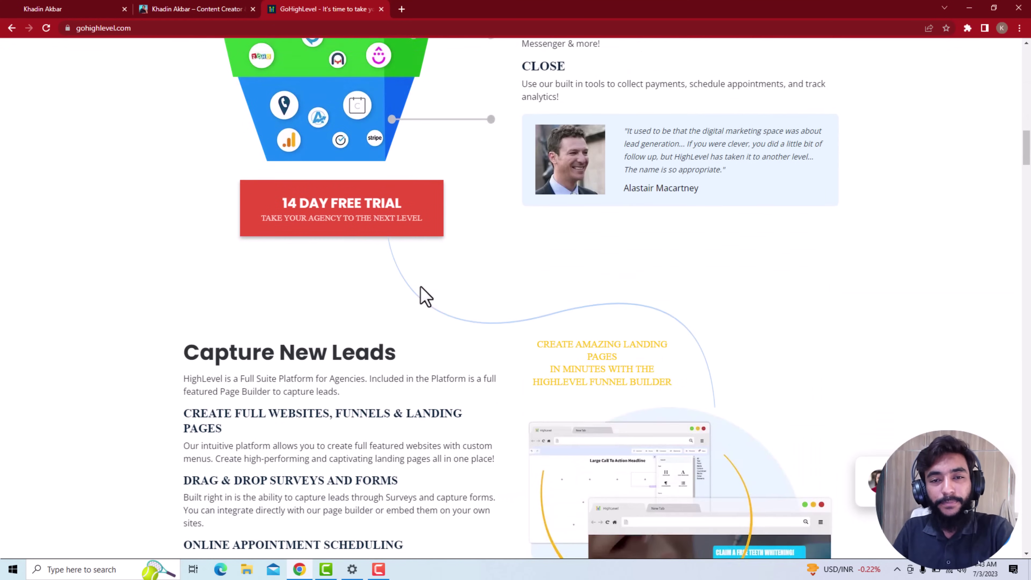
pyautogui.scroll(8, 422, 299)
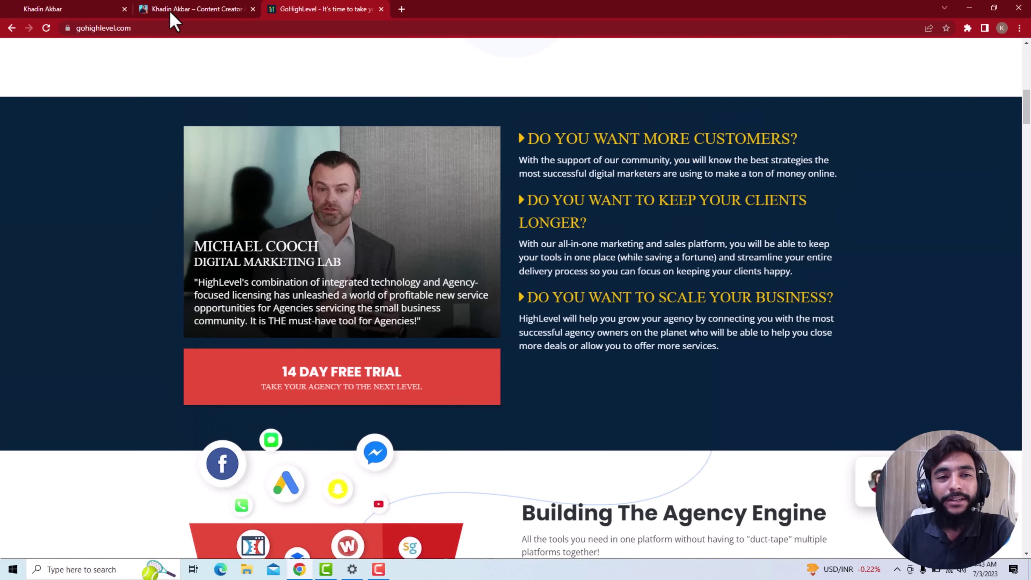
pyautogui.click(183, 10)
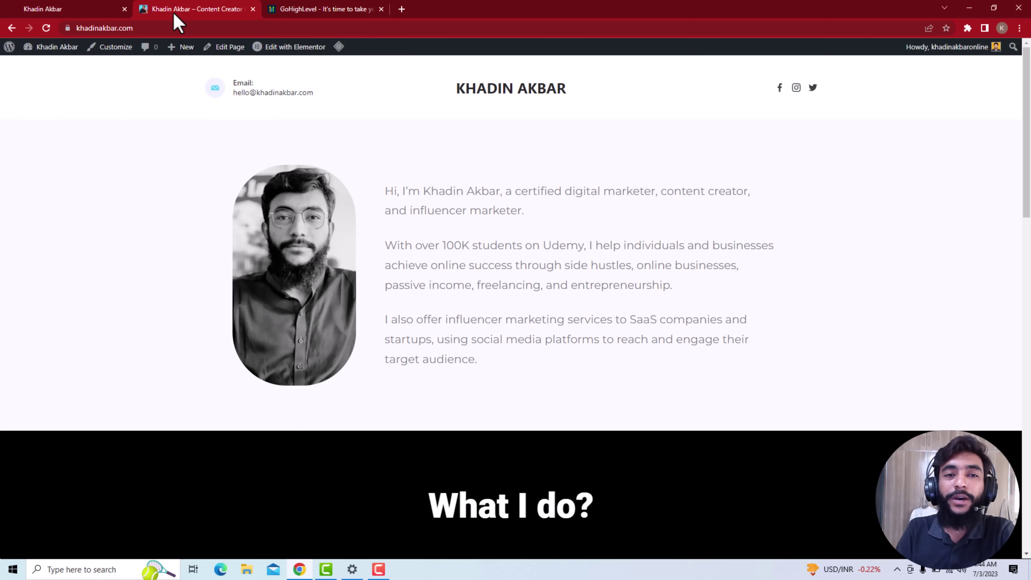
# In the GoHighLevel account, go to Sites and show the Forms menu options
pyautogui.click(64, 9)
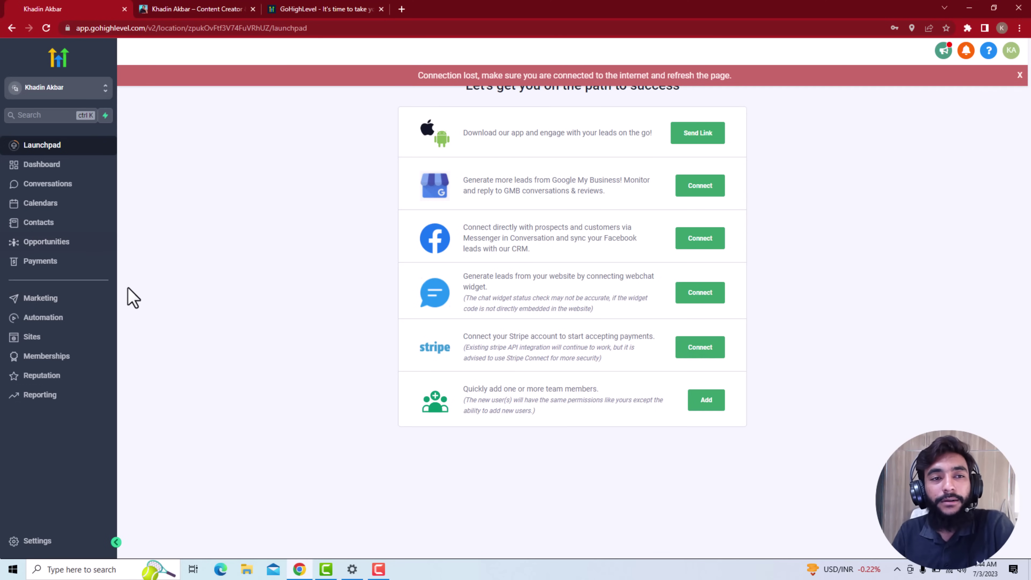
pyautogui.click(32, 343)
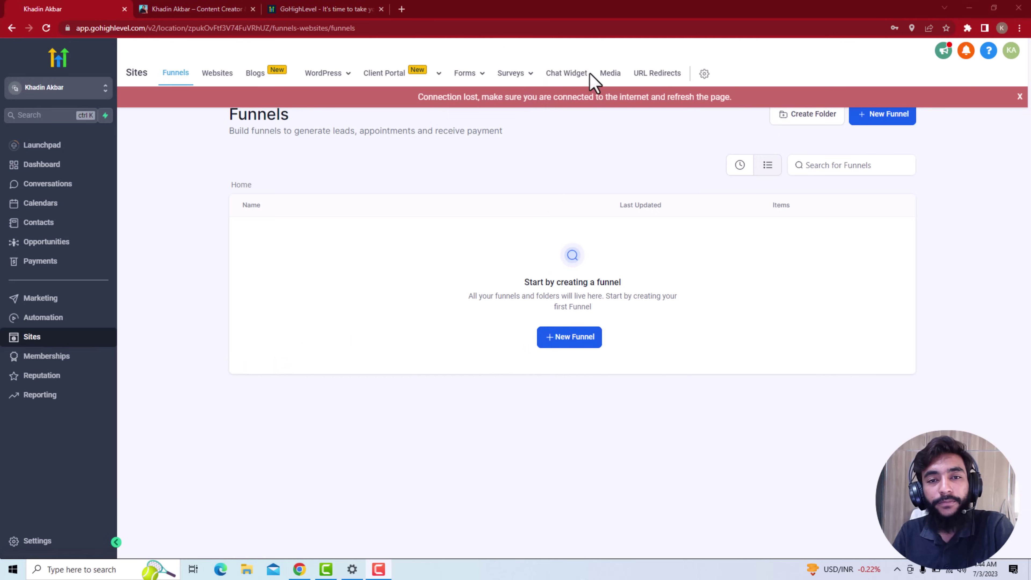
pyautogui.click(470, 73)
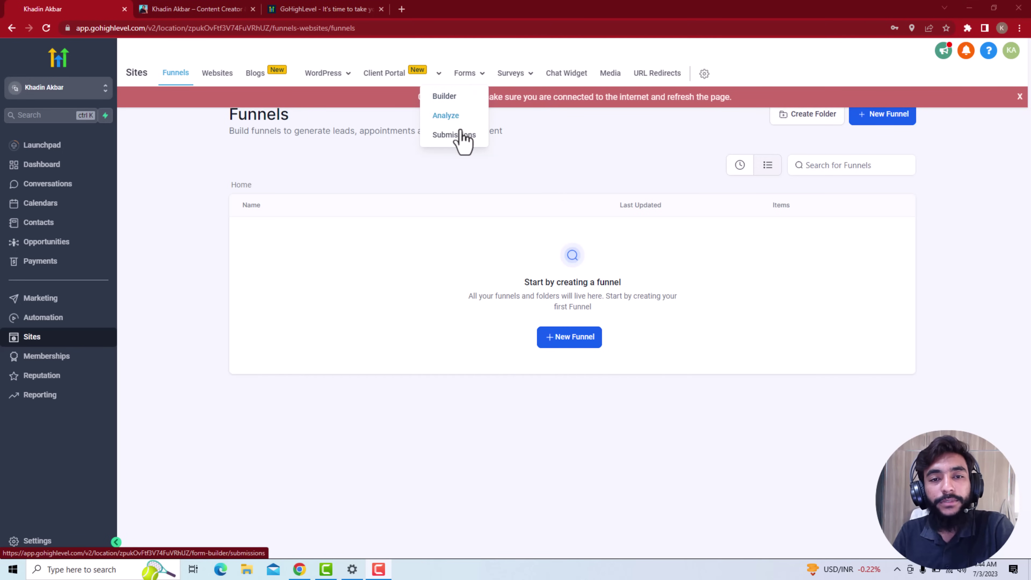
# Open the Forms Builder, dismiss the connection-lost banner, and start a new form from a template
pyautogui.click(460, 98)
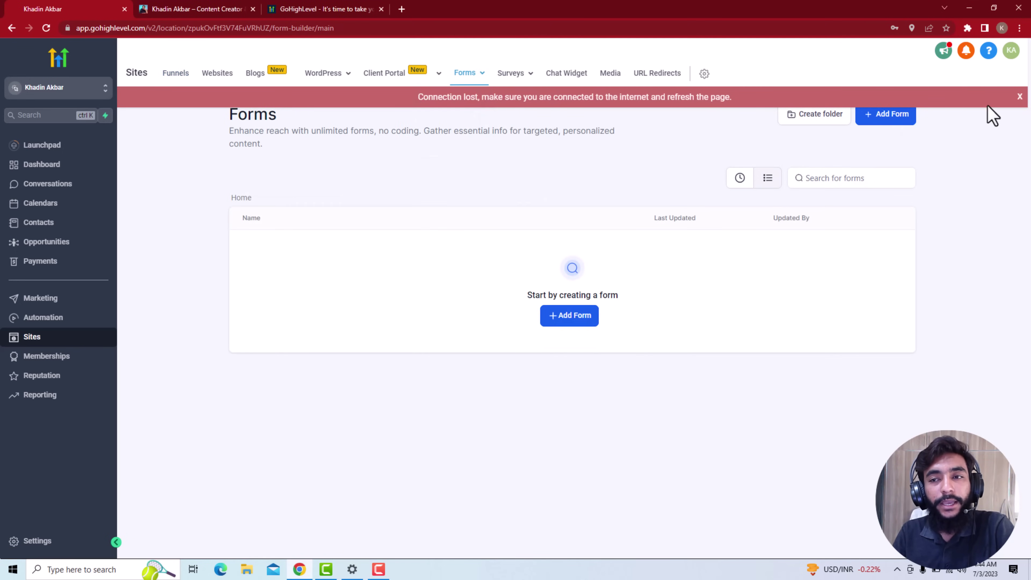
pyautogui.click(1020, 97)
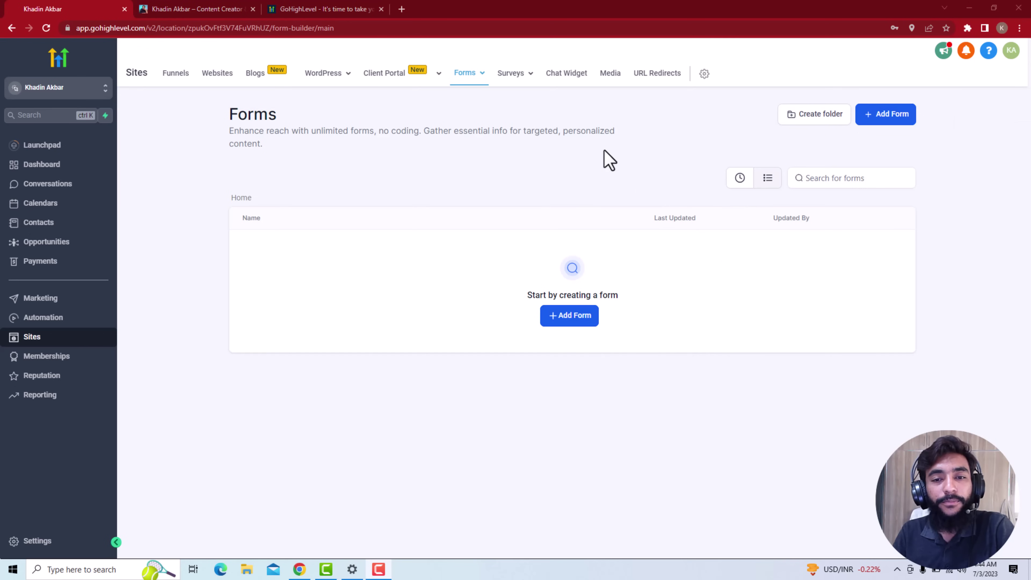
pyautogui.click(877, 117)
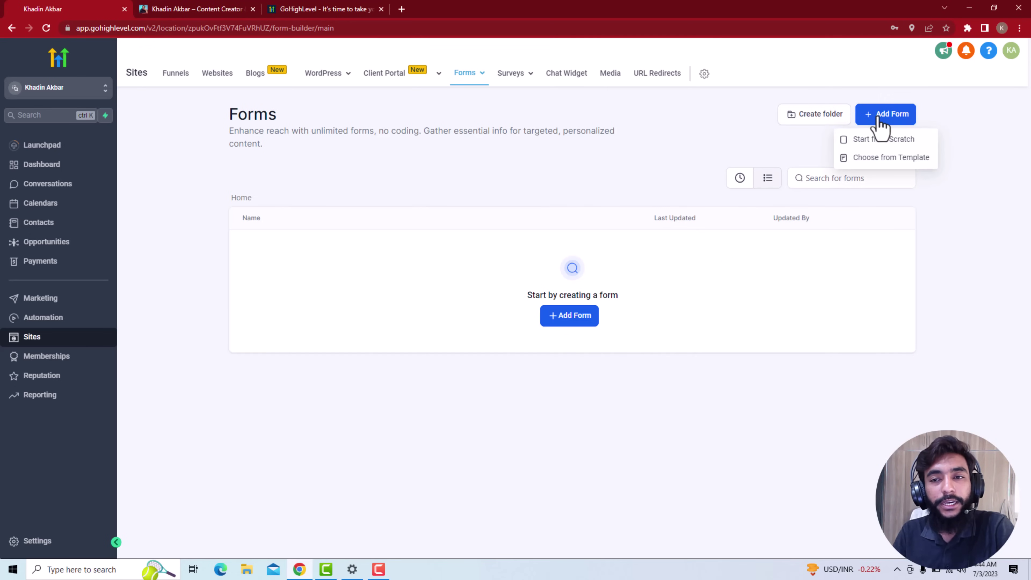
pyautogui.click(887, 159)
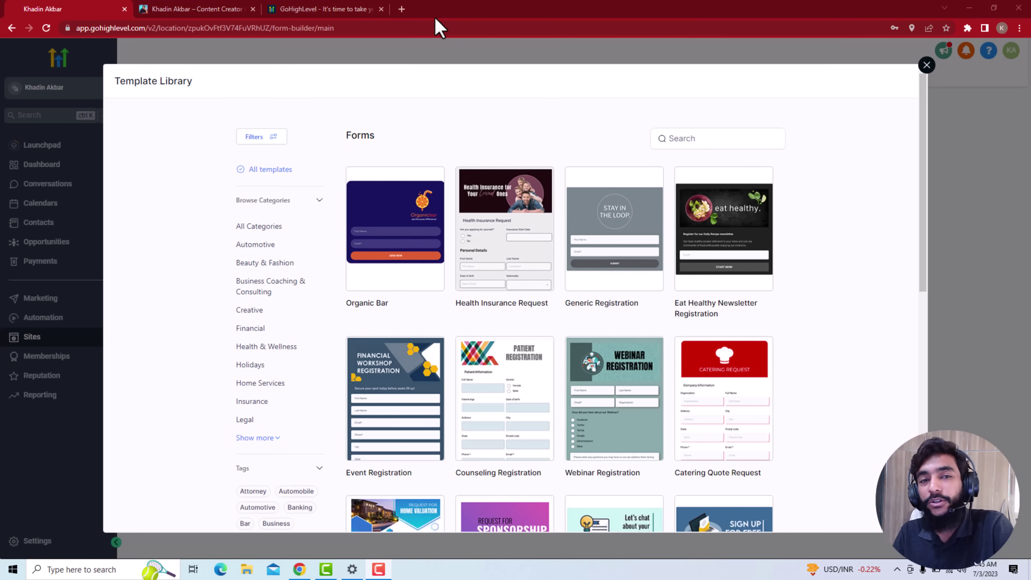
# Search the template library for 'marketing' after trying 'agency', narrowing it to Marketing Strategies
pyautogui.scroll(-5, 445, 272)
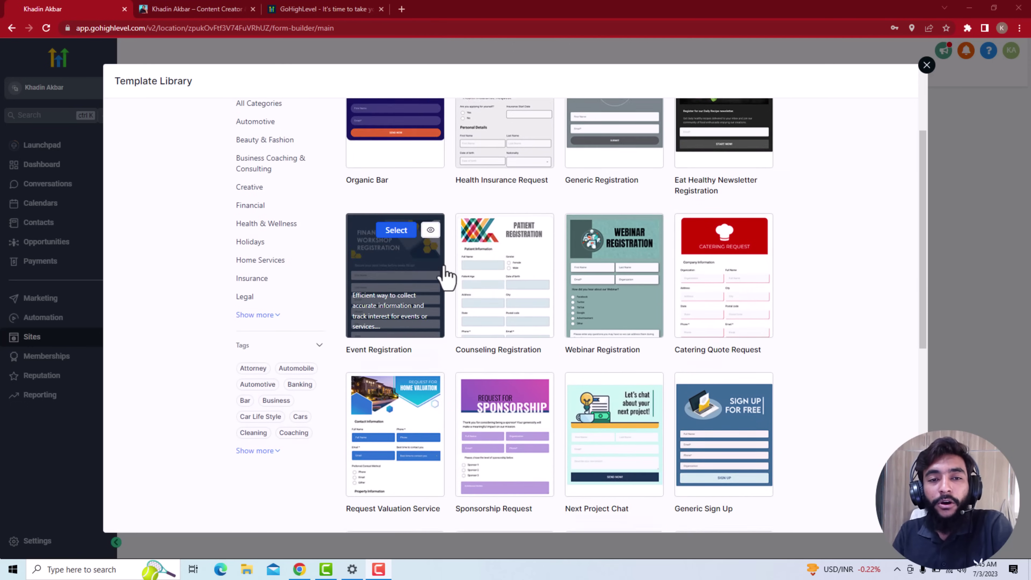
pyautogui.scroll(6, 513, 329)
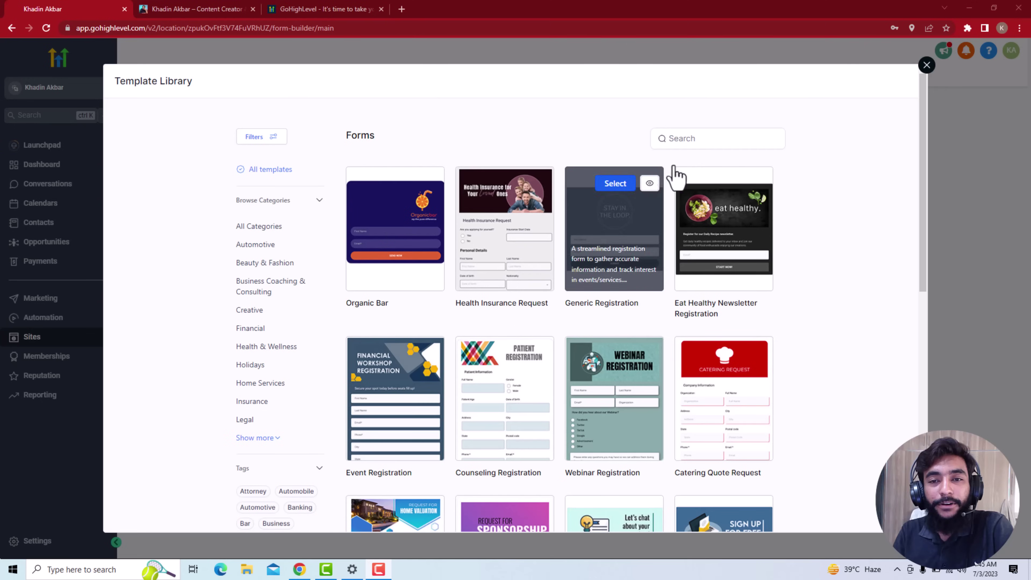
pyautogui.click(714, 140)
pyautogui.write('re')
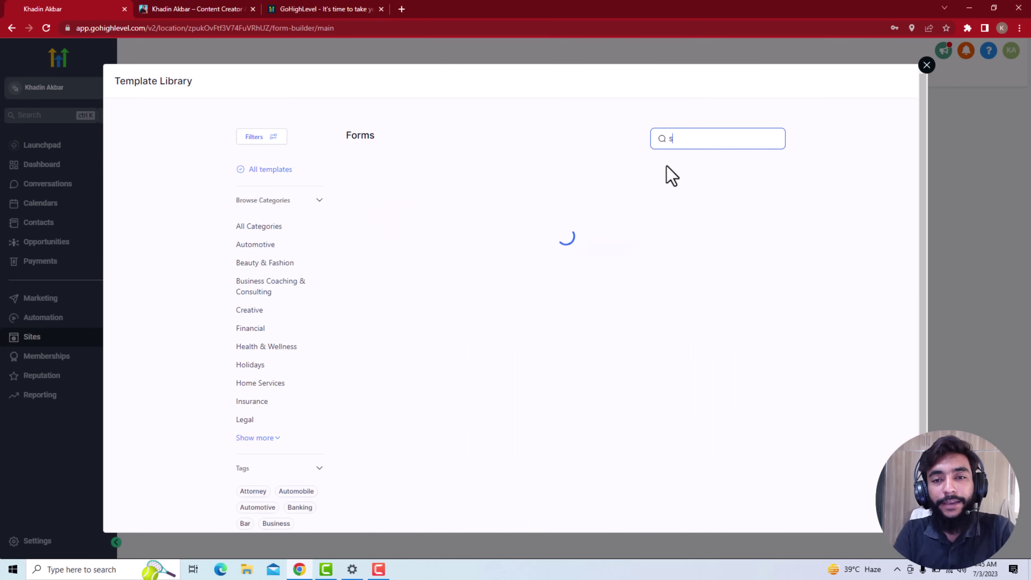
pyautogui.press('BackSpace')
pyautogui.press('BackSpace')
pyautogui.write('age')
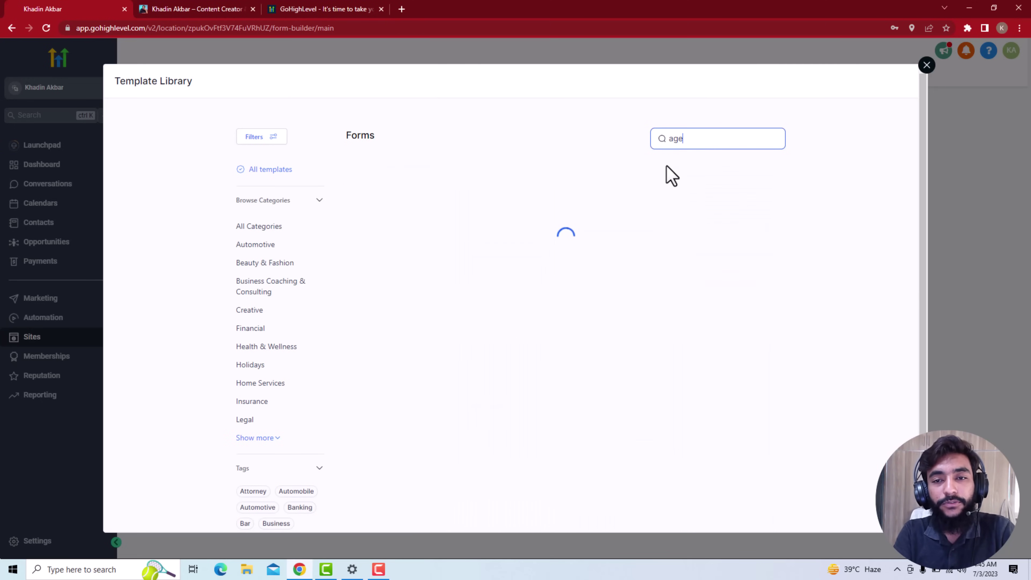
pyautogui.write('n')
pyautogui.press('BackSpace')
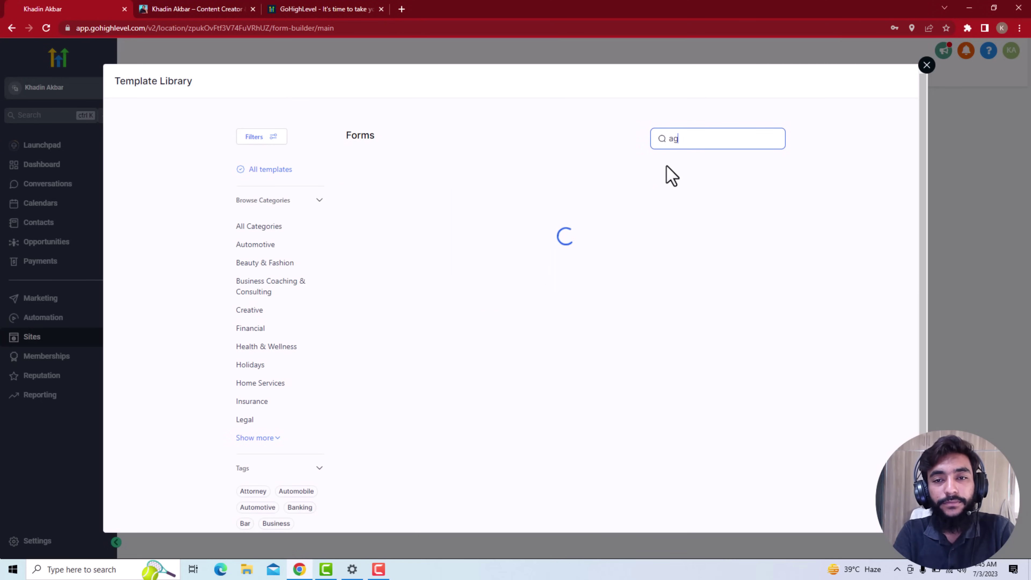
pyautogui.write('ncy')
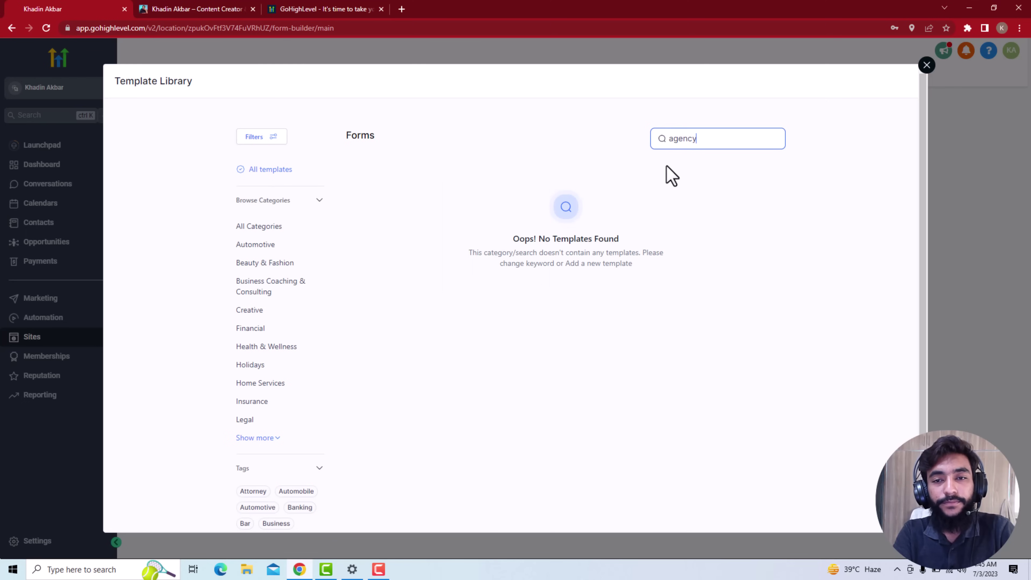
pyautogui.press('BackSpace')
pyautogui.press('BackSpace')
pyautogui.press('BackSpace')
pyautogui.press('BackSpace')
pyautogui.press('BackSpace')
pyautogui.press('BackSpace')
pyautogui.write('s')
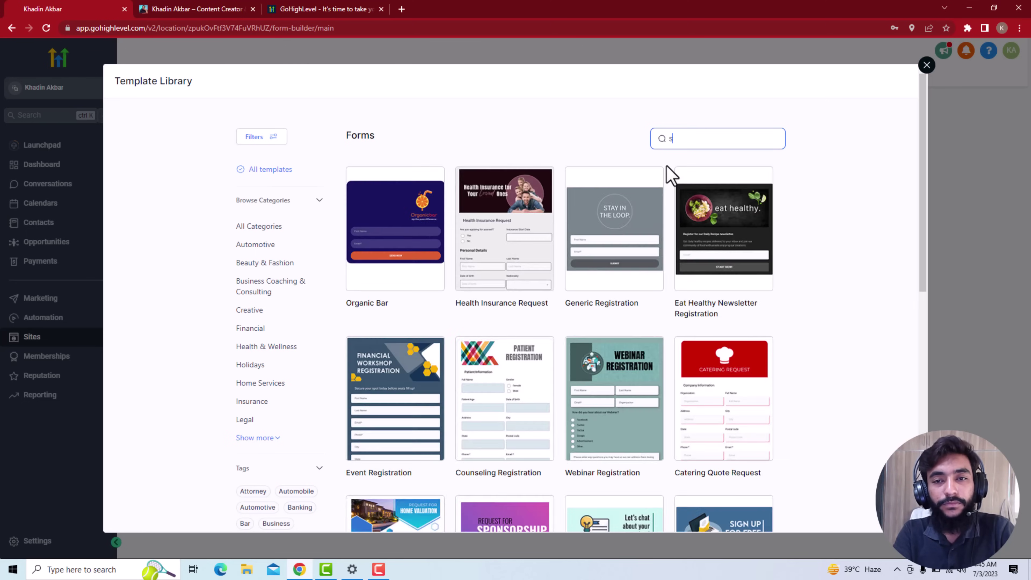
pyautogui.press('BackSpace')
pyautogui.write('marketin')
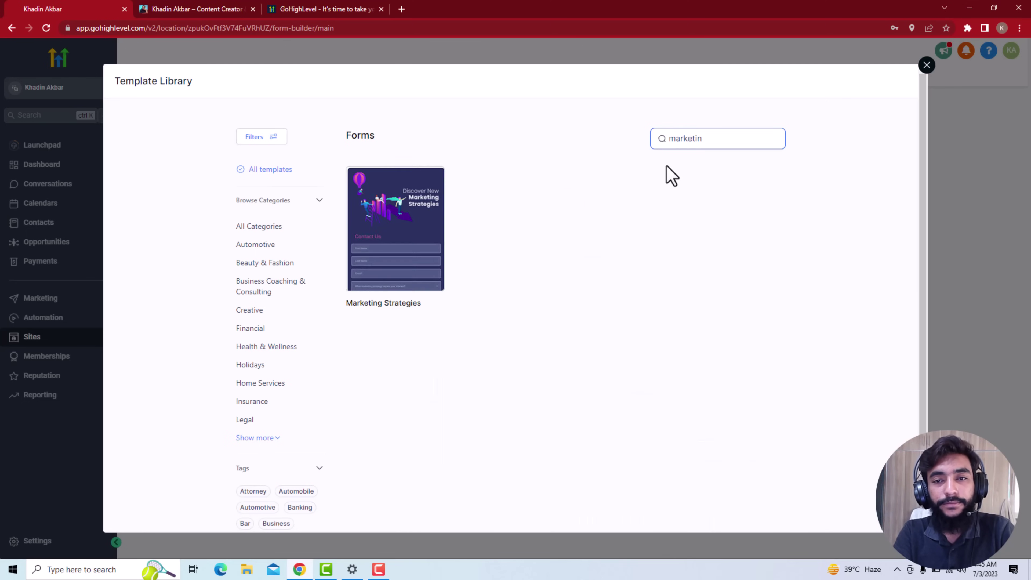
pyautogui.write('g')
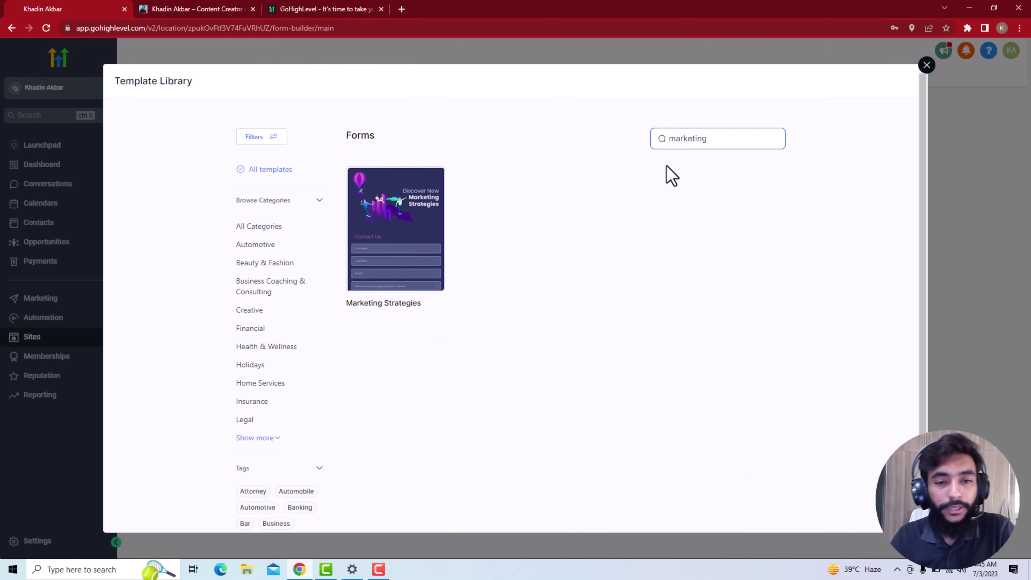
pyautogui.moveTo(345, 223)
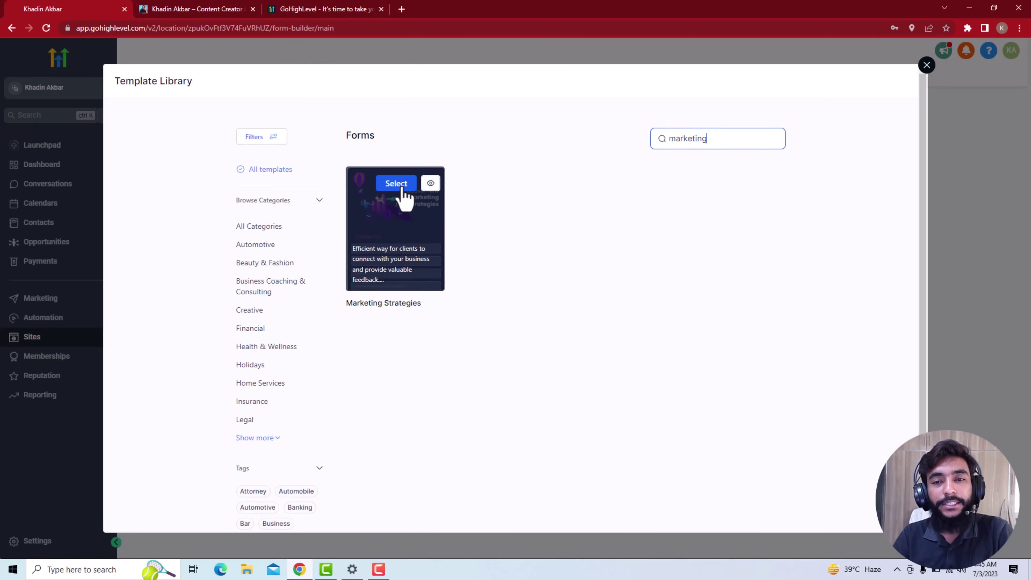
# Preview the Marketing Strategies template, accept its usage terms, and get the template
pyautogui.click(402, 187)
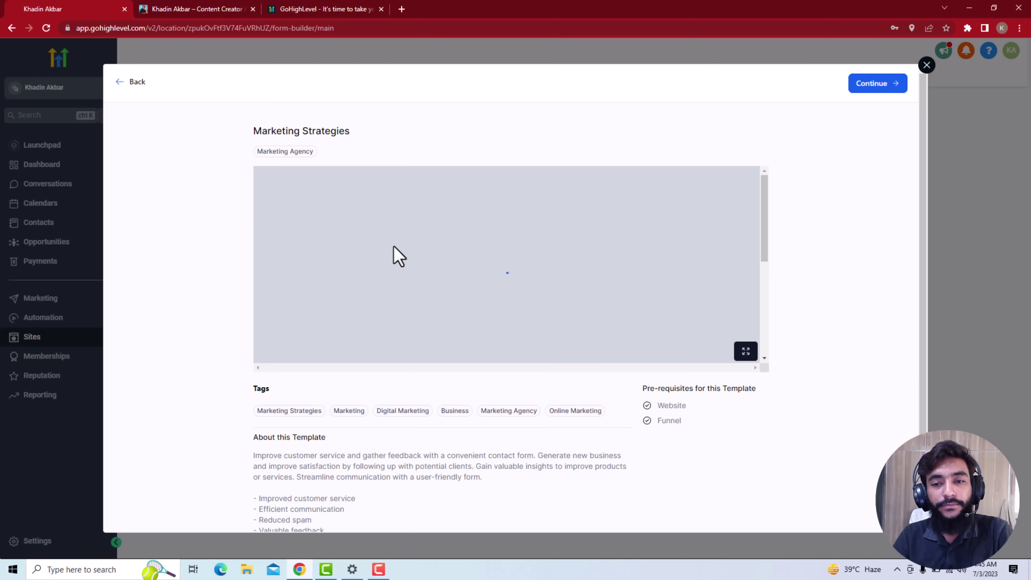
pyautogui.scroll(-5, 392, 246)
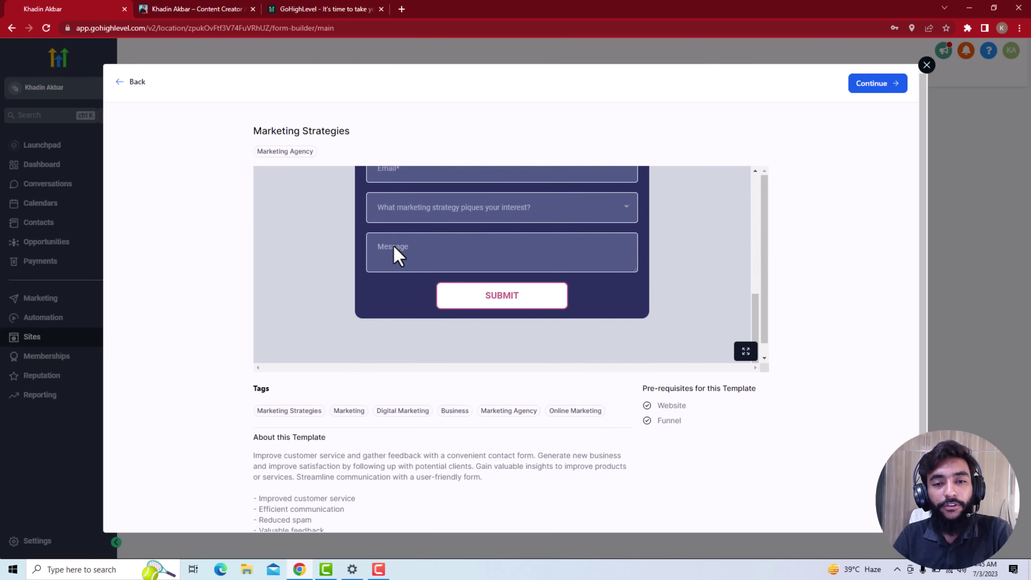
pyautogui.scroll(8, 396, 253)
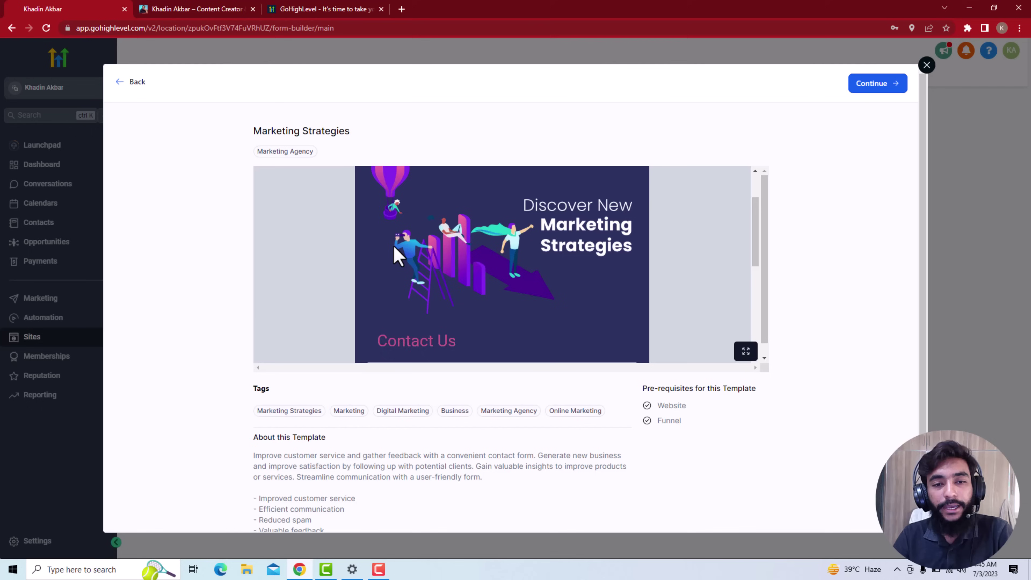
pyautogui.click(876, 86)
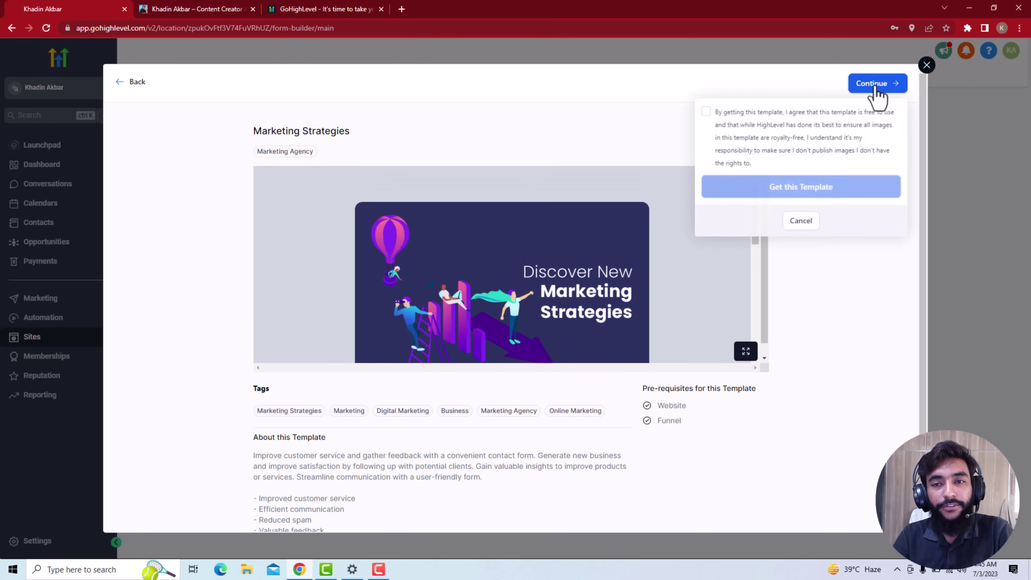
pyautogui.click(705, 111)
pyautogui.click(768, 196)
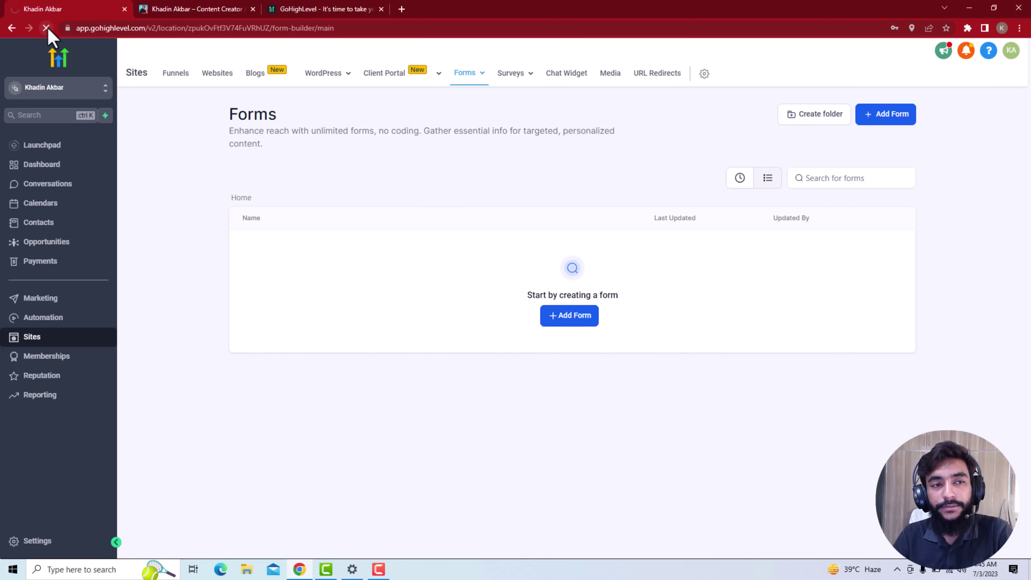
# Reload Forms, dismiss the notifications prompt, and start a blank Form 1 from scratch
pyautogui.click(47, 28)
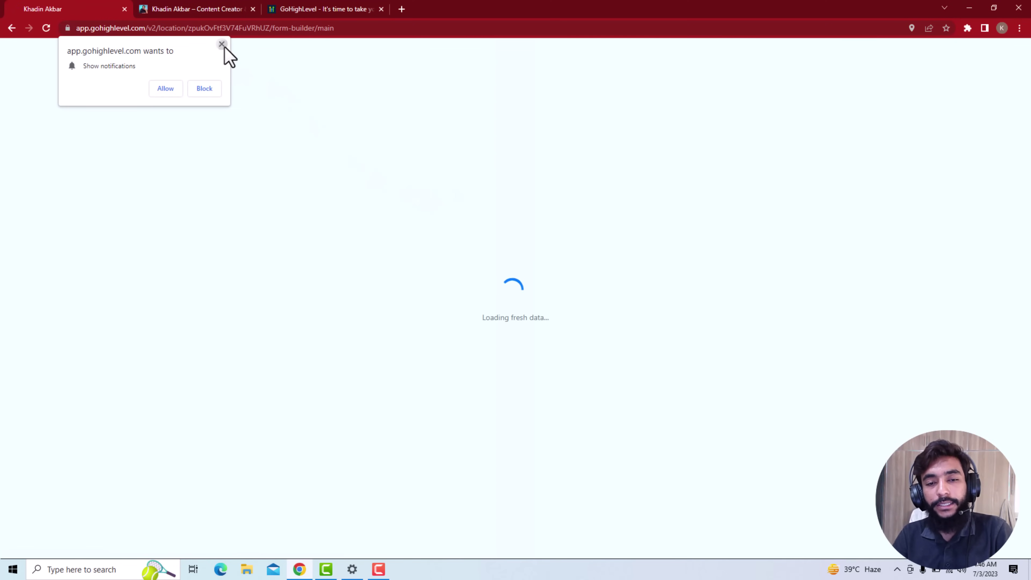
pyautogui.click(222, 45)
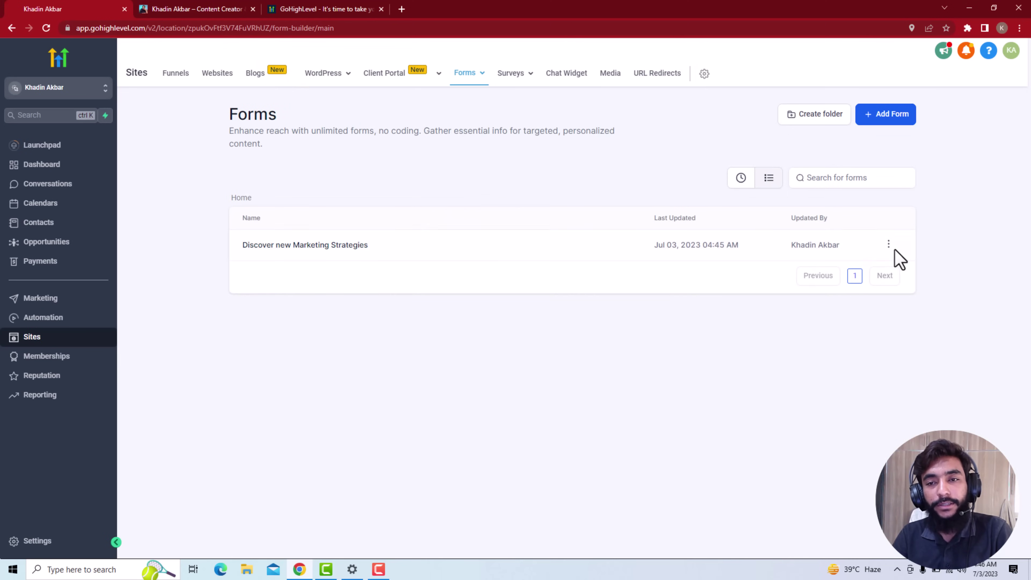
pyautogui.moveTo(889, 253)
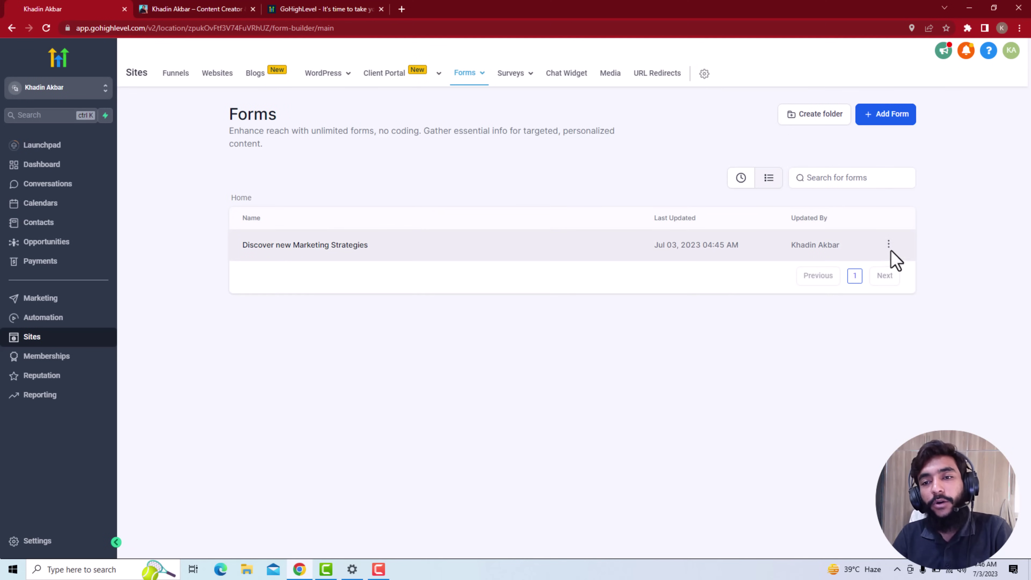
pyautogui.click(890, 122)
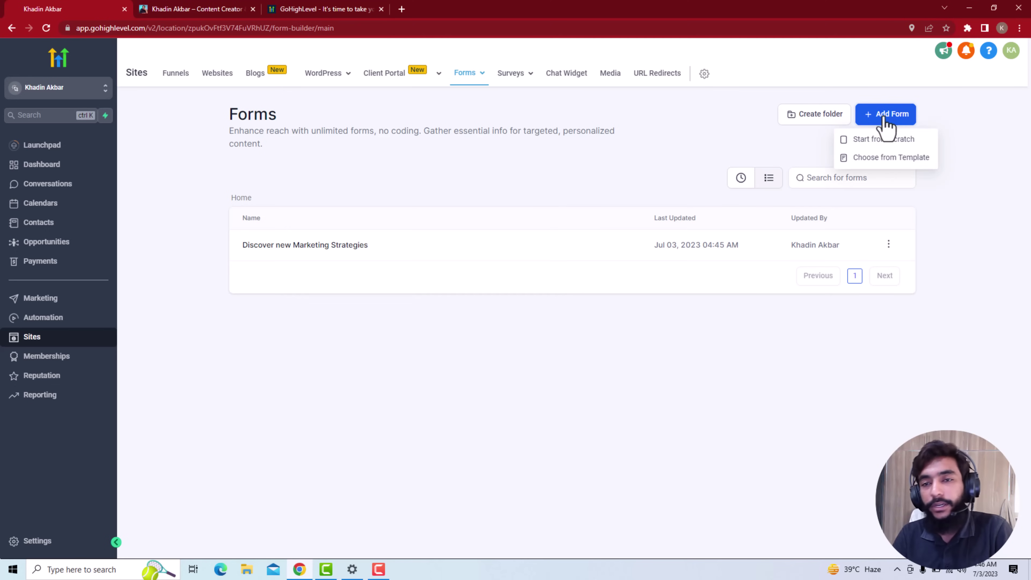
pyautogui.click(875, 157)
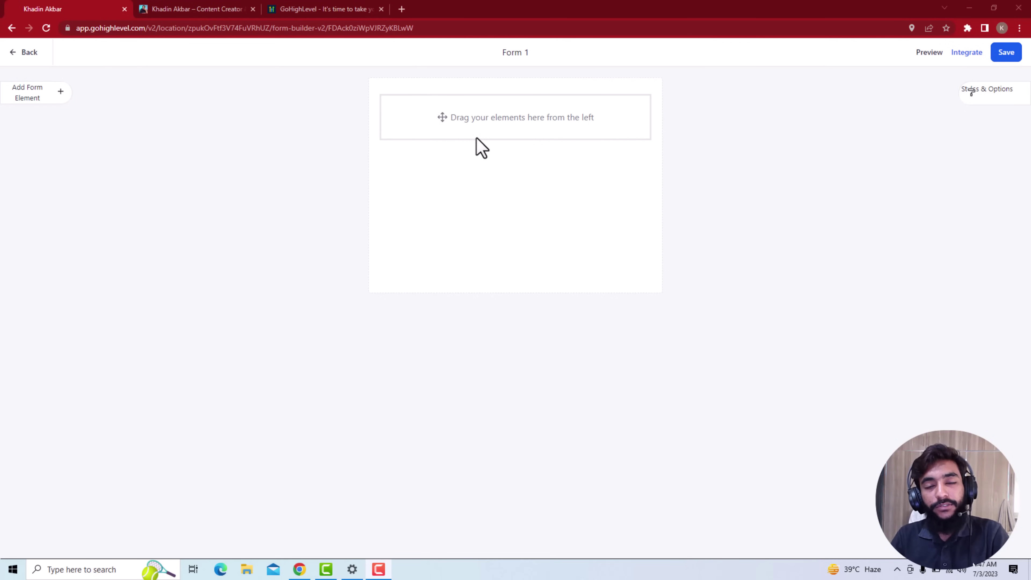
# Add First Name, Last Name, Phone and Email fields to Form 1
pyautogui.click(44, 98)
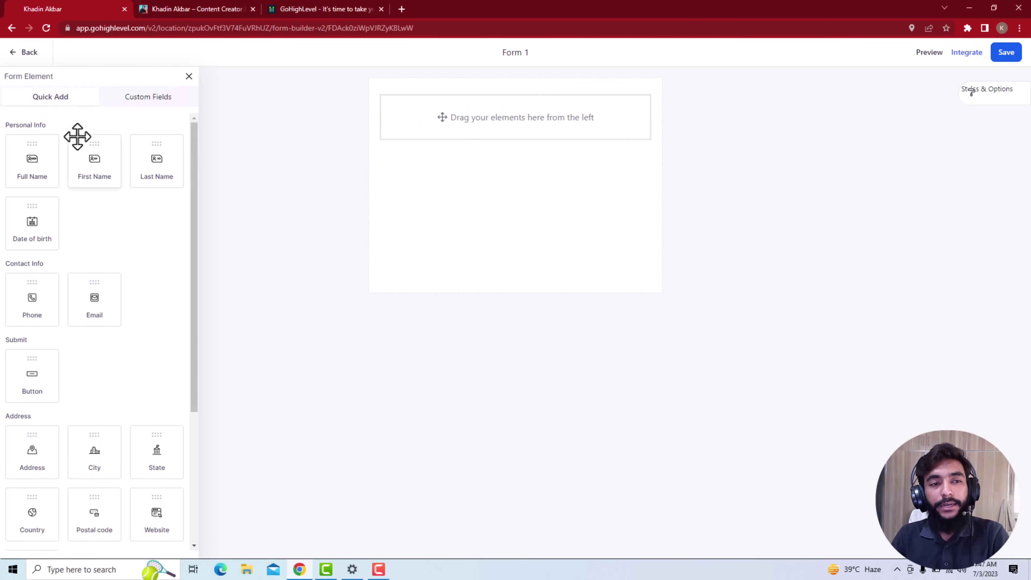
pyautogui.moveTo(92, 168); pyautogui.dragTo(391, 154)
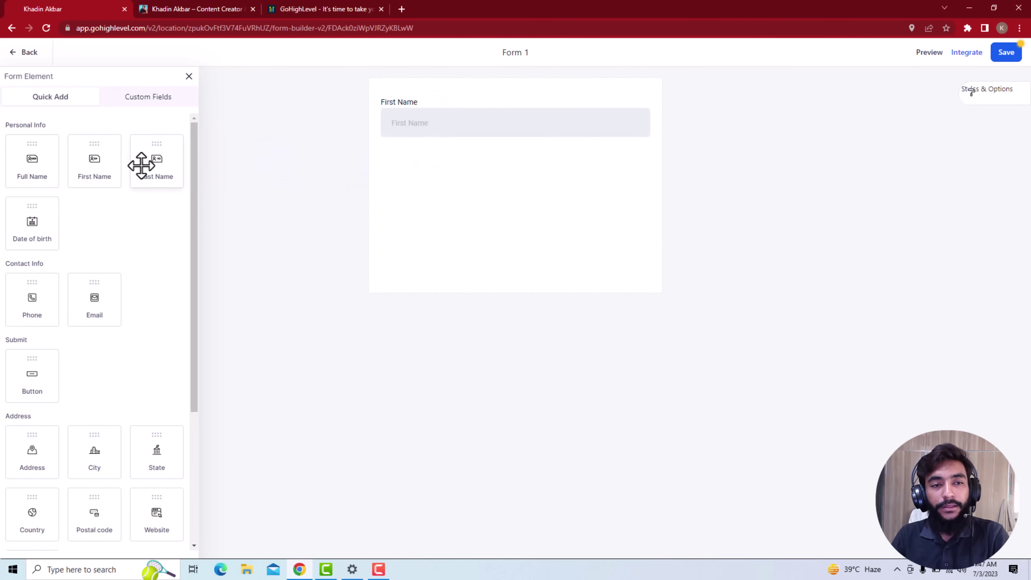
pyautogui.moveTo(141, 165); pyautogui.dragTo(421, 130)
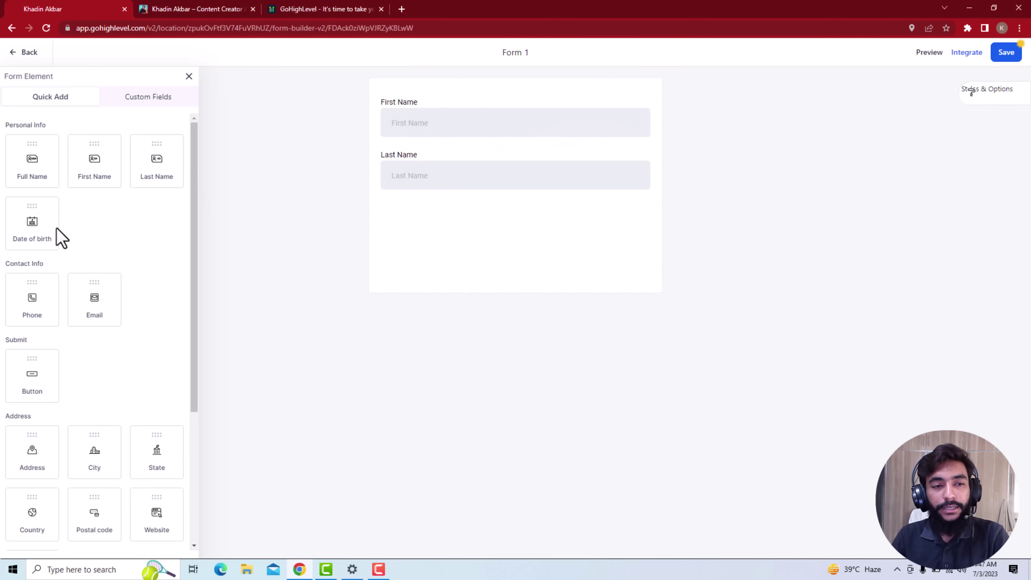
pyautogui.scroll(-1, 37, 313)
pyautogui.moveTo(35, 258); pyautogui.dragTo(404, 229)
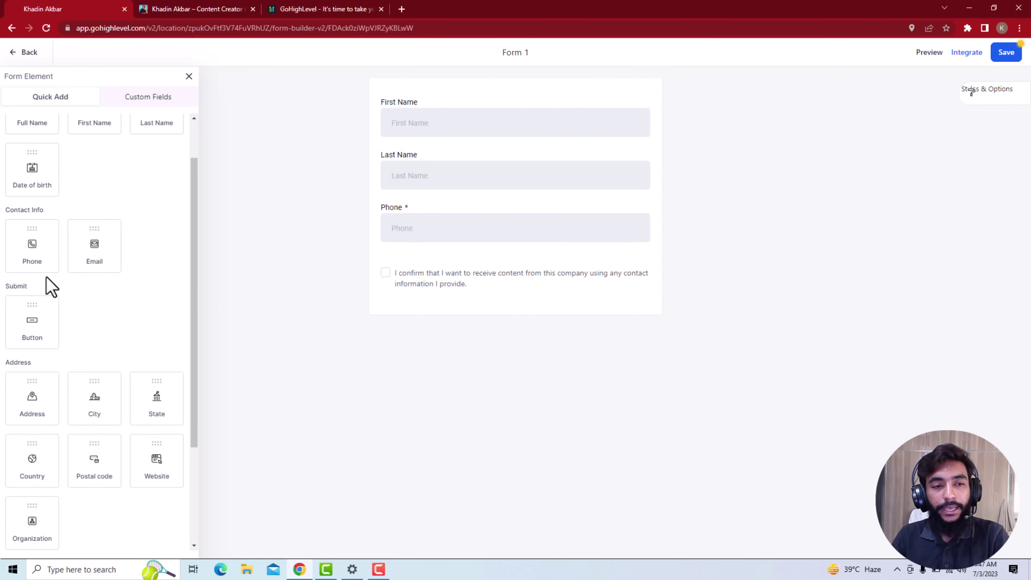
pyautogui.moveTo(115, 251); pyautogui.dragTo(437, 260)
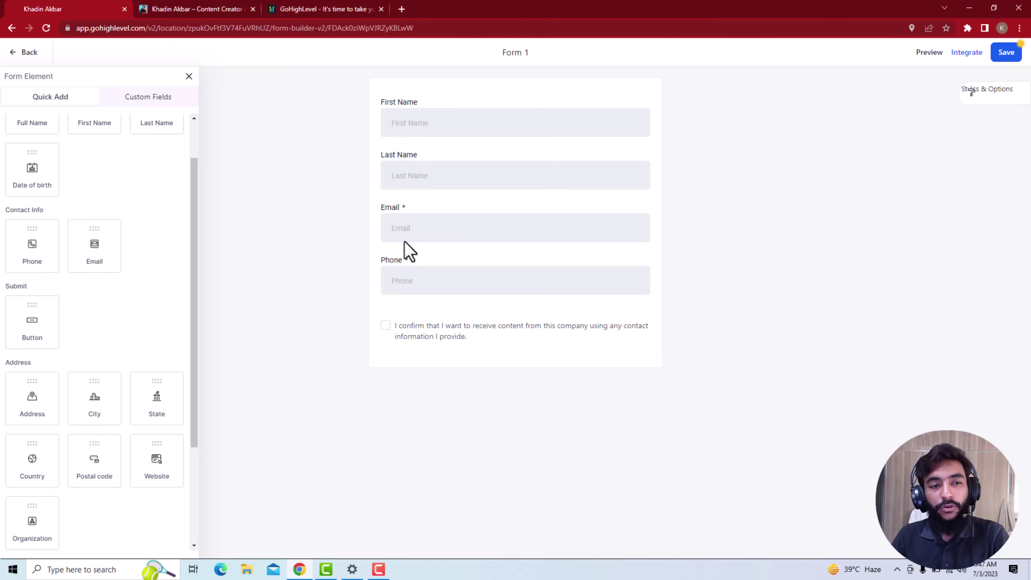
# Add an image upload field below Phone, discarding a Source field added by mistake
pyautogui.scroll(-3, 79, 340)
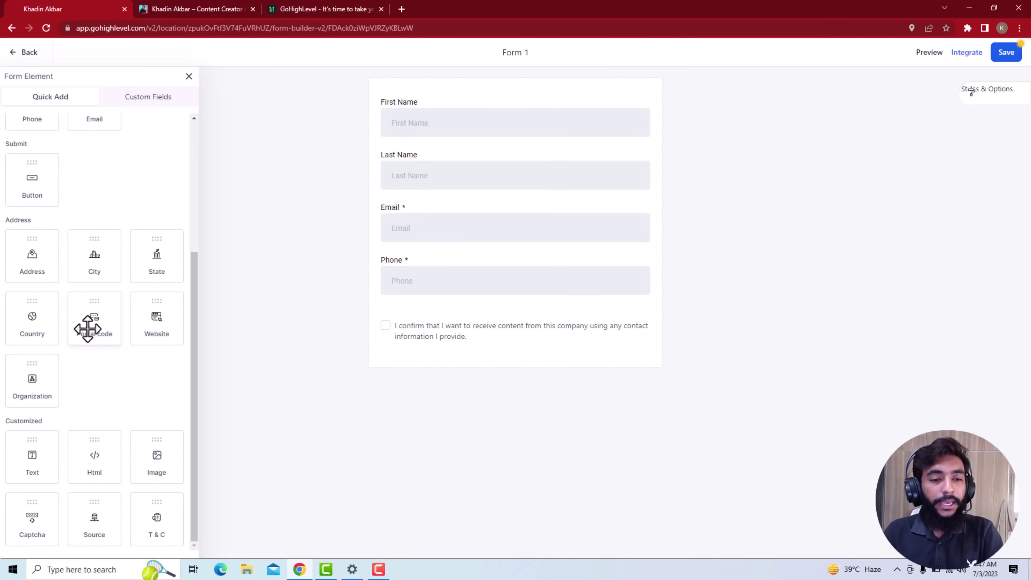
pyautogui.moveTo(159, 539); pyautogui.dragTo(437, 332)
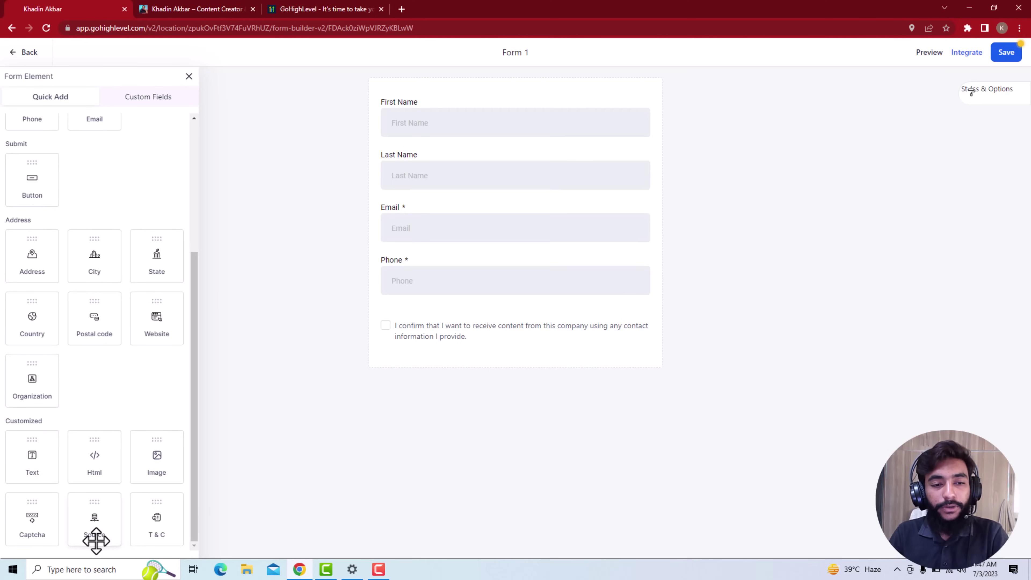
pyautogui.moveTo(77, 511); pyautogui.dragTo(459, 324)
pyautogui.click(411, 326)
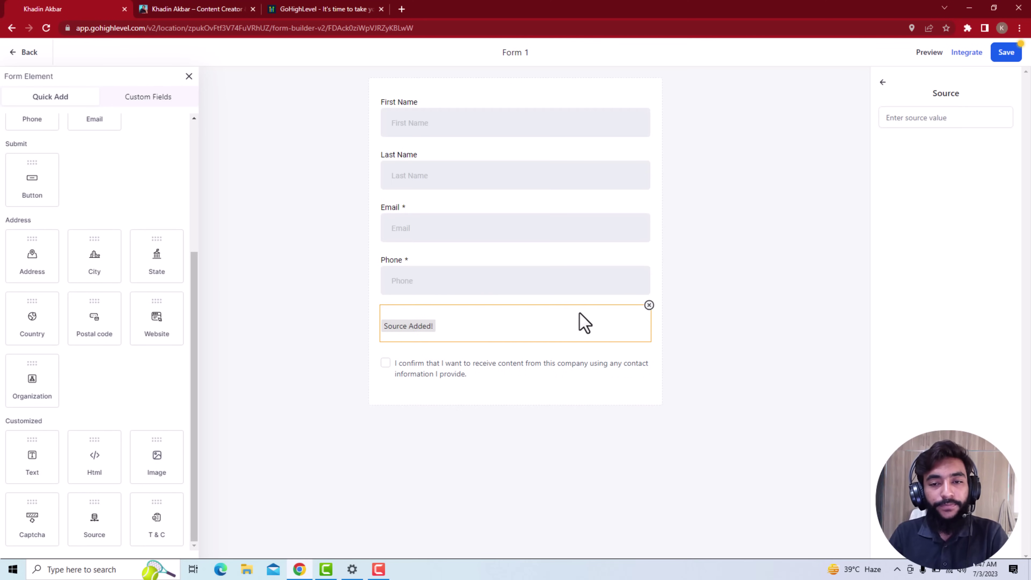
pyautogui.click(649, 305)
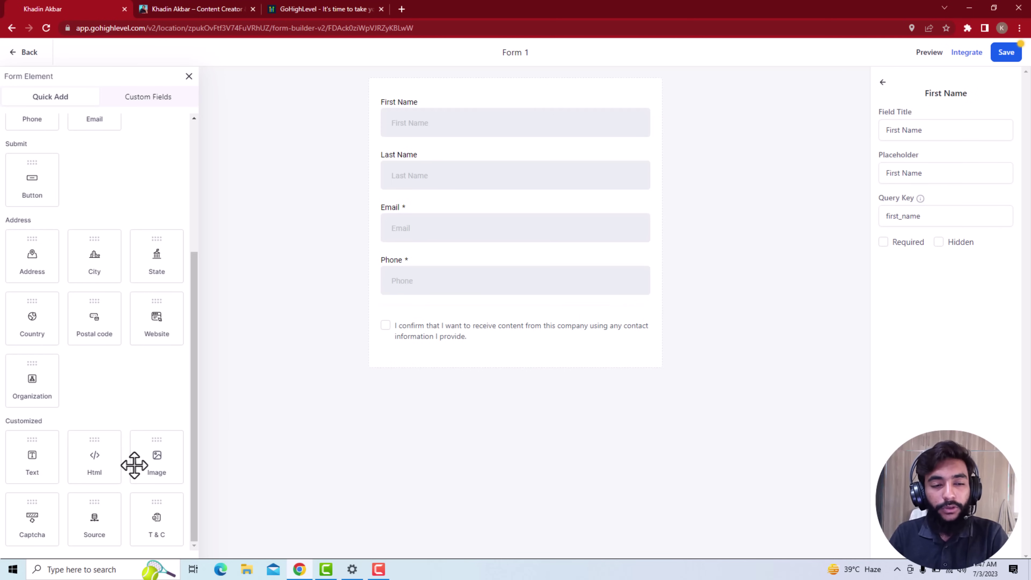
pyautogui.moveTo(168, 460); pyautogui.dragTo(426, 334)
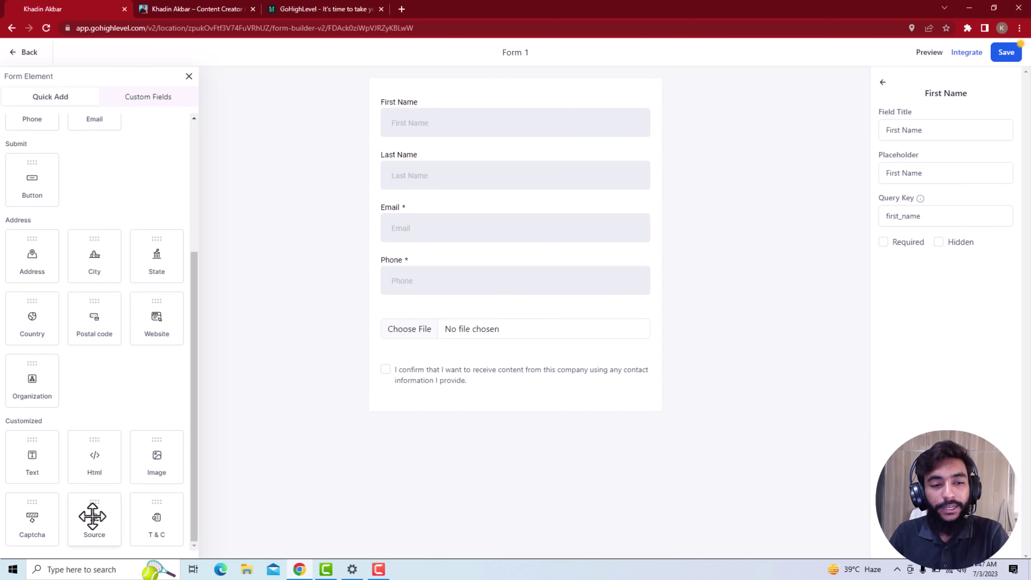
pyautogui.scroll(3, 93, 515)
pyautogui.scroll(-3, 170, 499)
pyautogui.scroll(5, 170, 500)
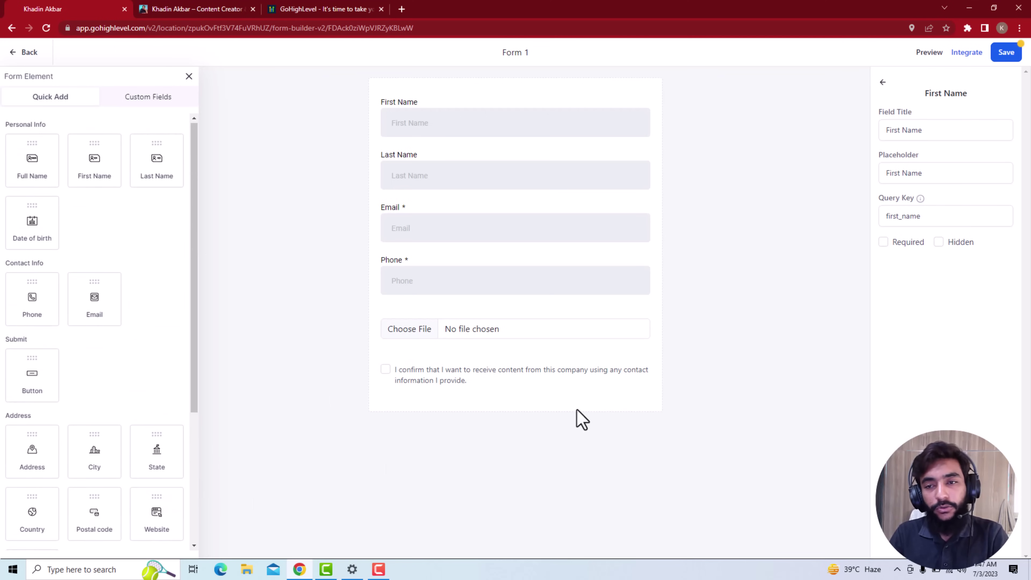
# After browsing the Custom Fields list, mark the Last Name field as Required
pyautogui.click(156, 101)
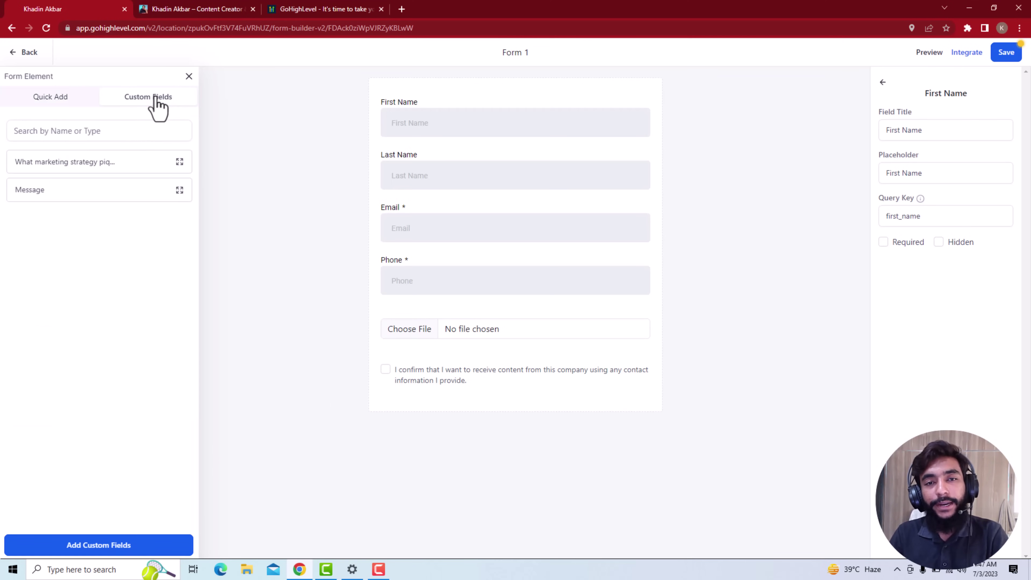
pyautogui.click(96, 131)
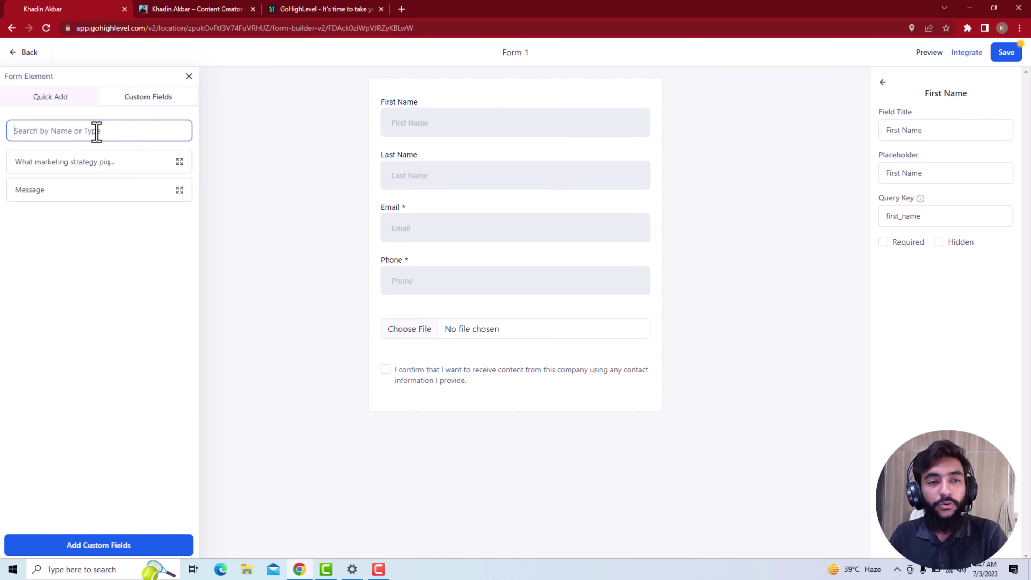
pyautogui.click(109, 160)
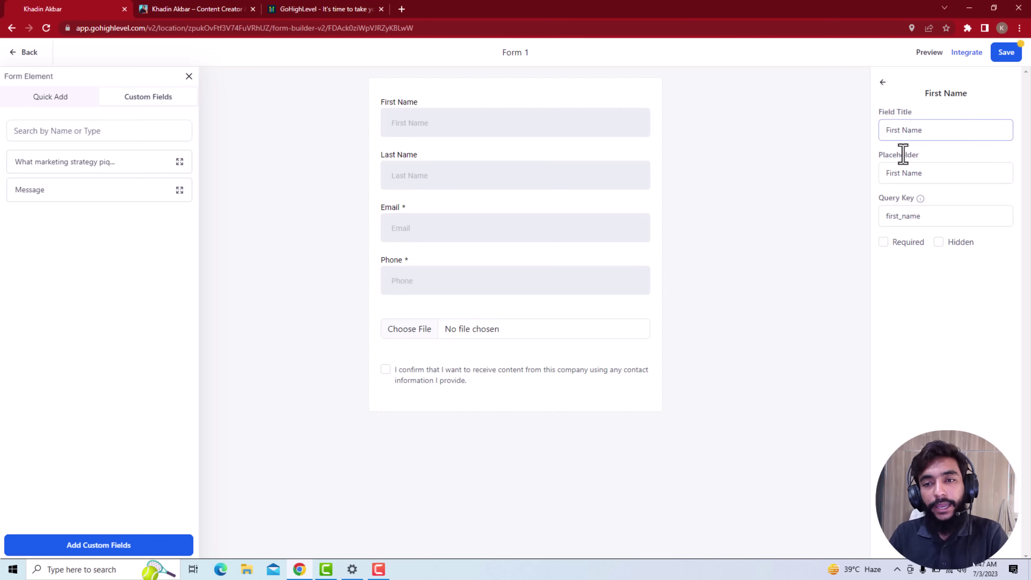
pyautogui.click(451, 178)
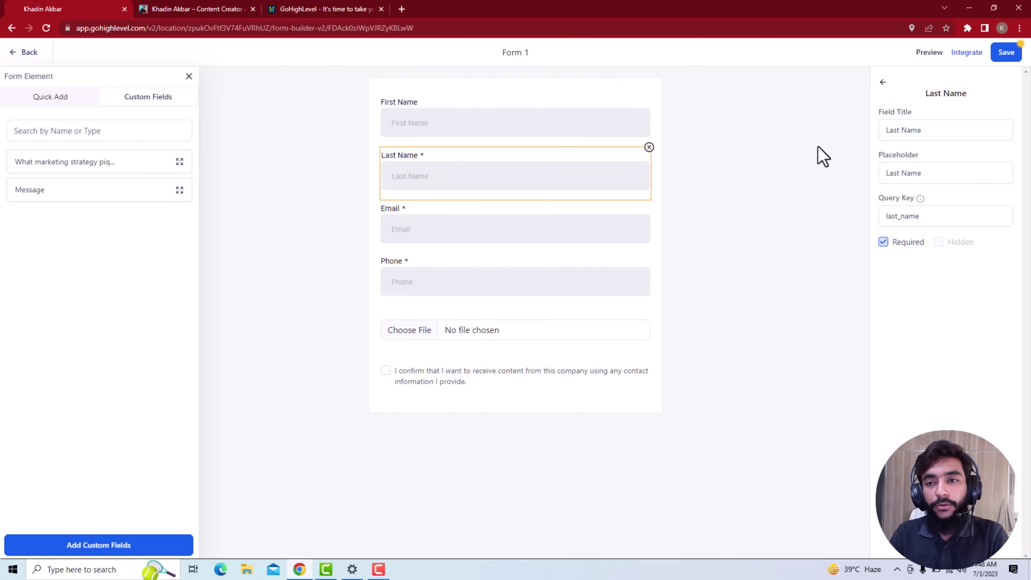
pyautogui.click(884, 84)
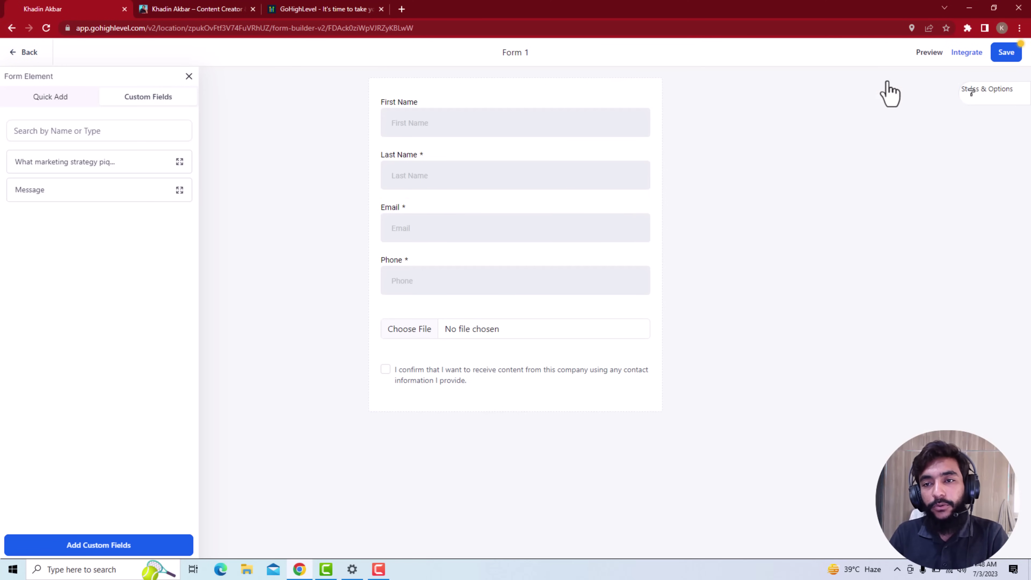
# In Styles & Options, turn on Inline Form and switch Show Label off
pyautogui.click(979, 98)
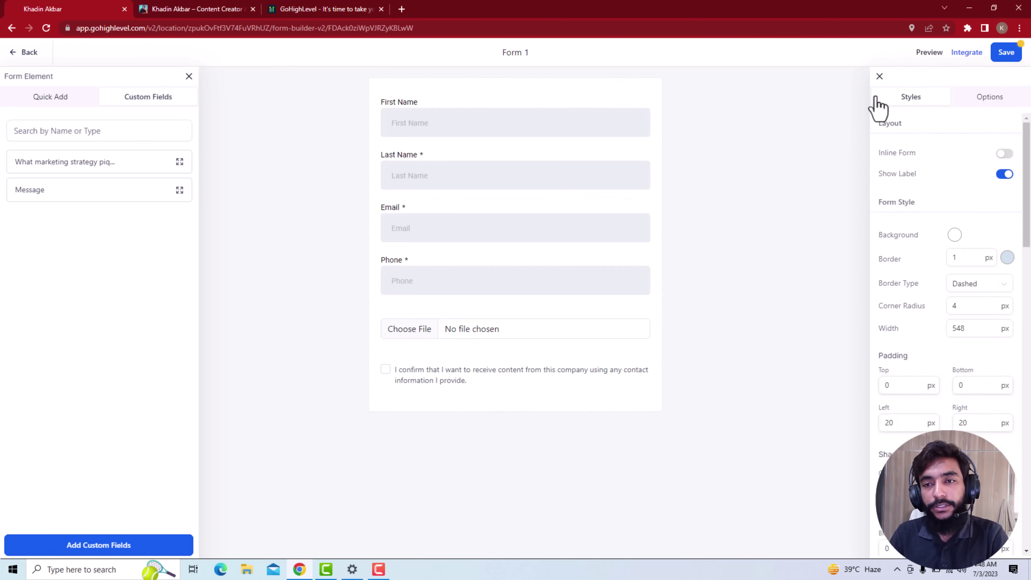
pyautogui.scroll(-5, 893, 284)
pyautogui.scroll(-6, 897, 296)
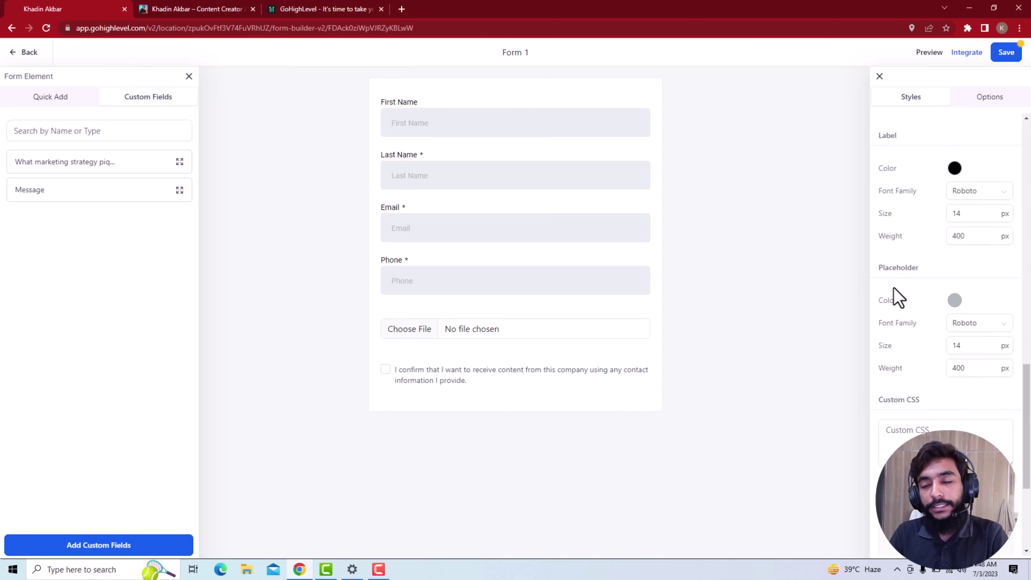
pyautogui.scroll(12, 895, 294)
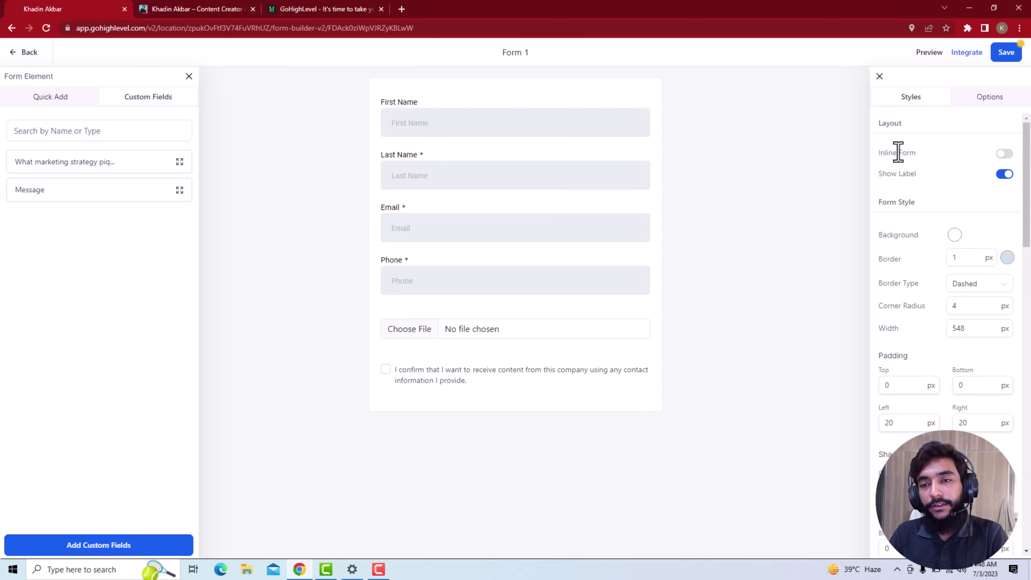
pyautogui.click(1007, 154)
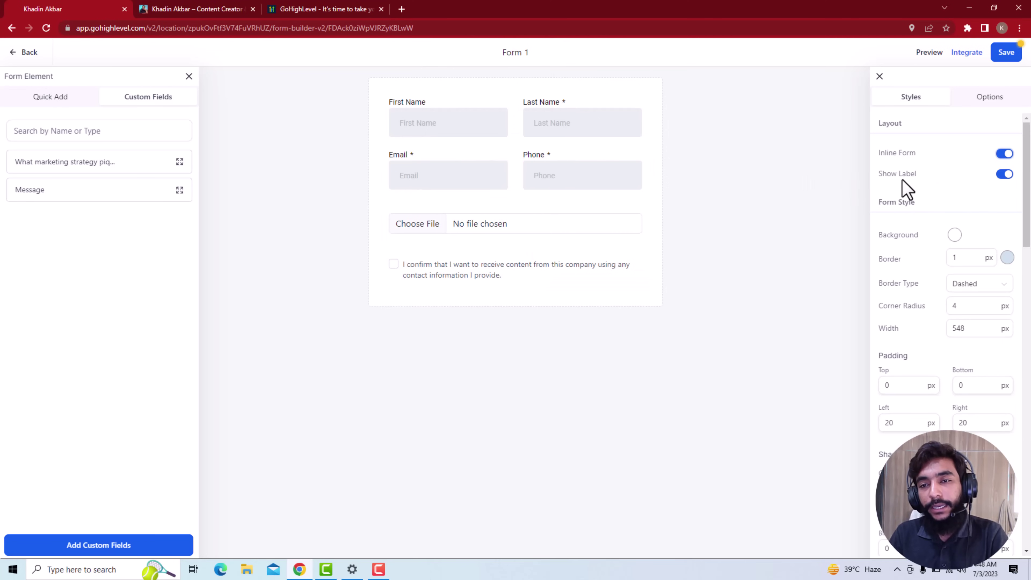
pyautogui.click(1008, 179)
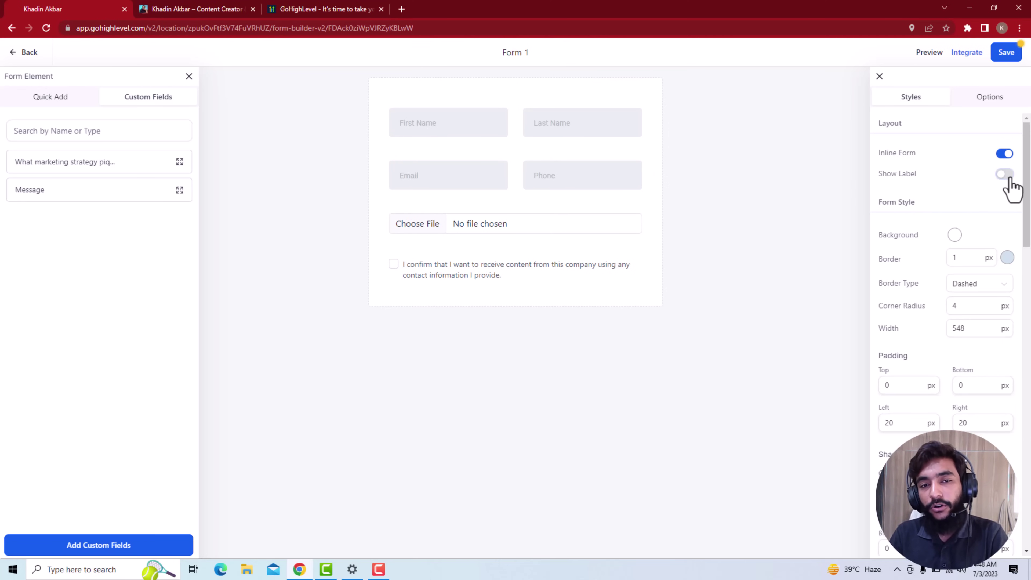
pyautogui.click(1008, 179)
pyautogui.click(1007, 178)
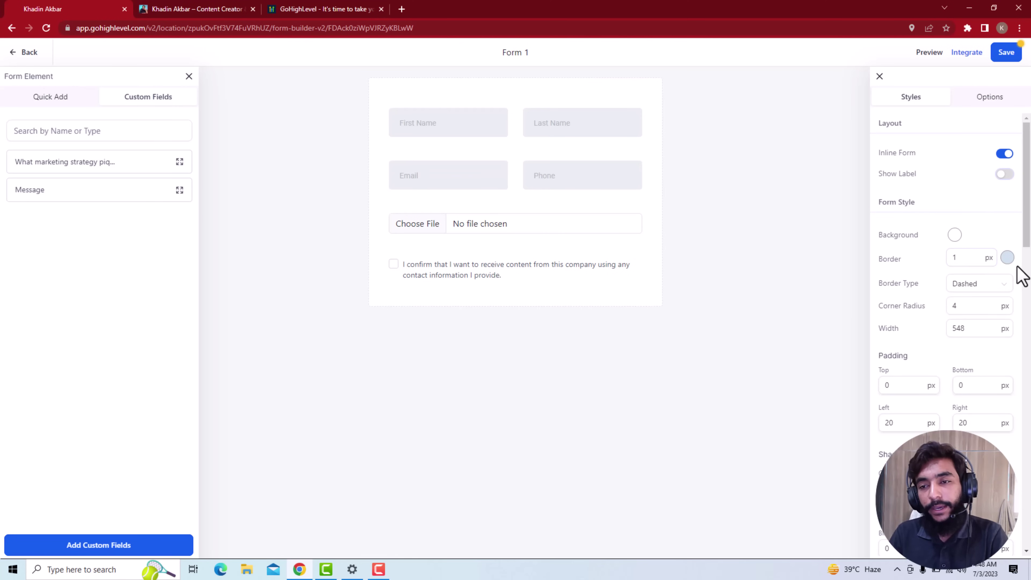
pyautogui.scroll(-5, 989, 279)
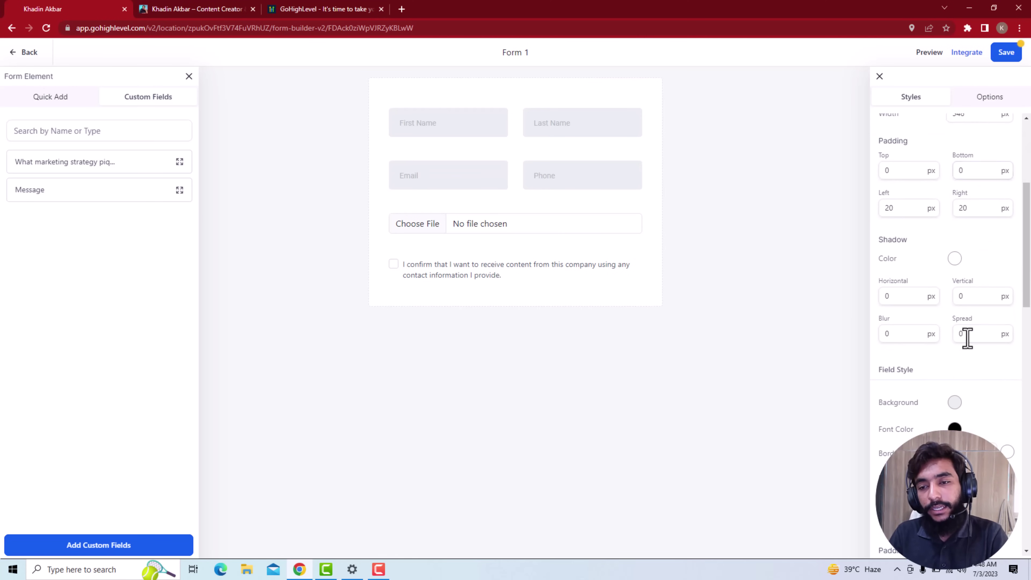
pyautogui.scroll(-5, 967, 338)
pyautogui.scroll(-8, 959, 228)
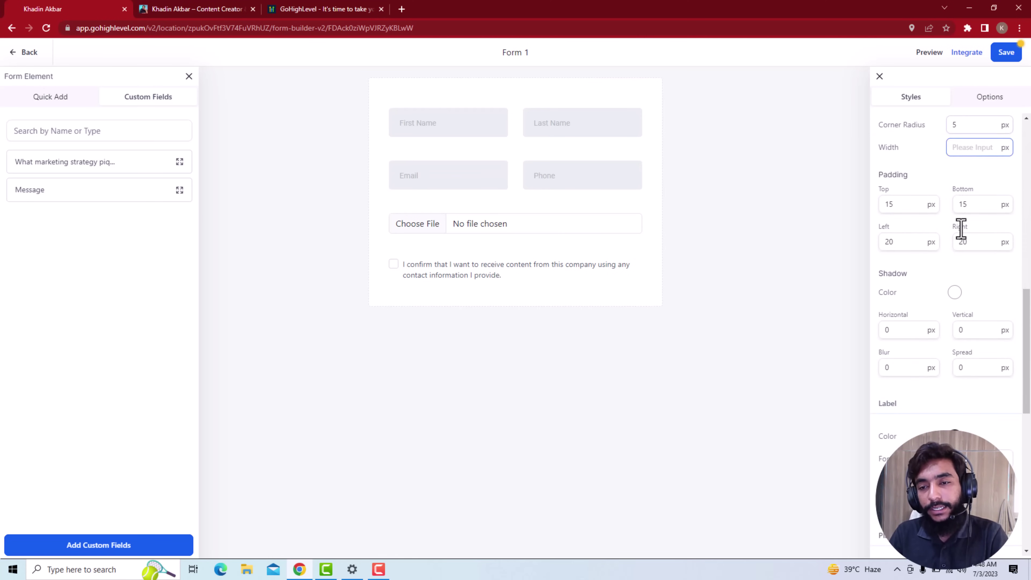
pyautogui.scroll(-4, 966, 248)
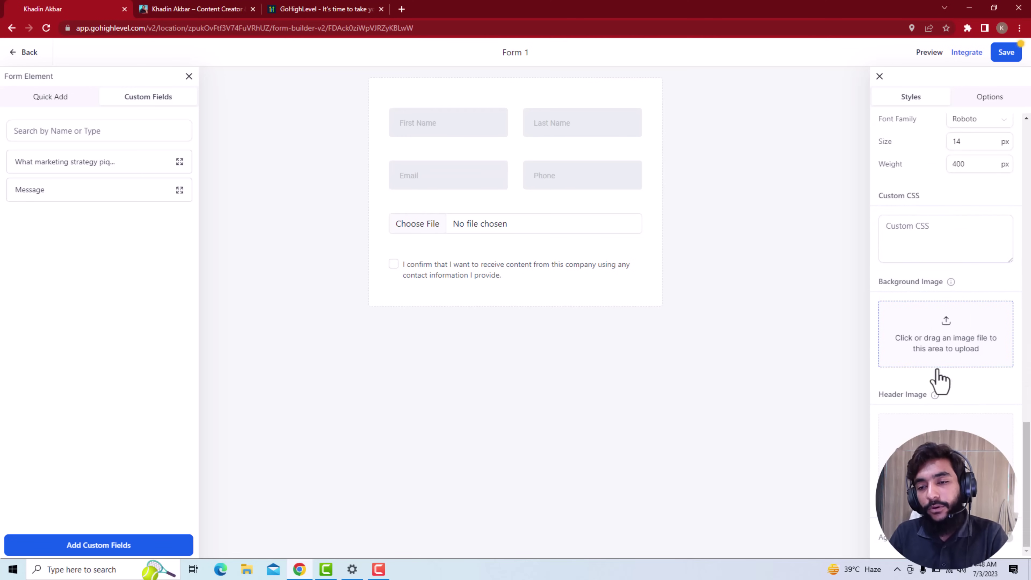
# Browse Downloads, Documents, Pictures and Google Drive for a header image, then cancel
pyautogui.click(945, 446)
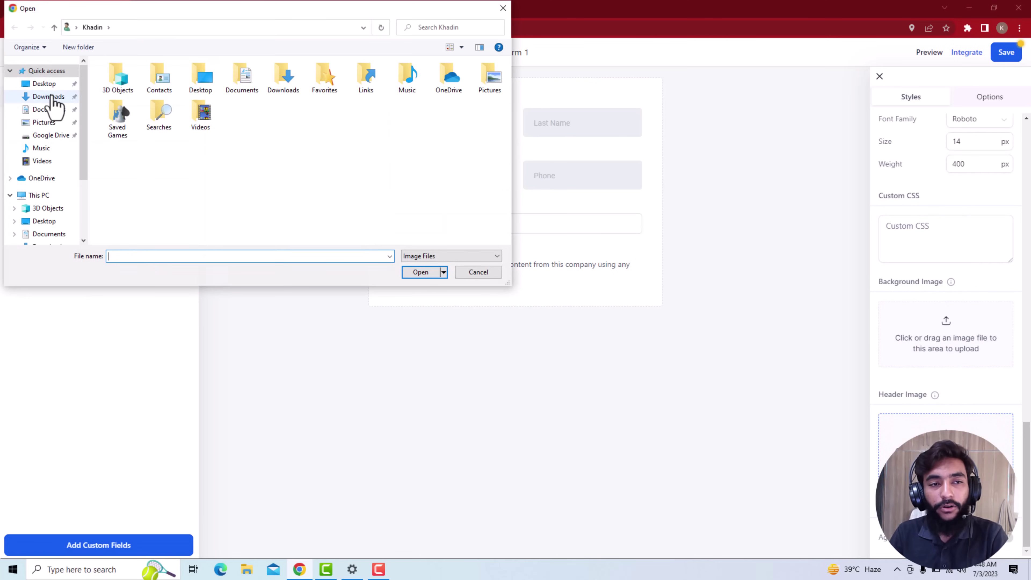
pyautogui.click(47, 96)
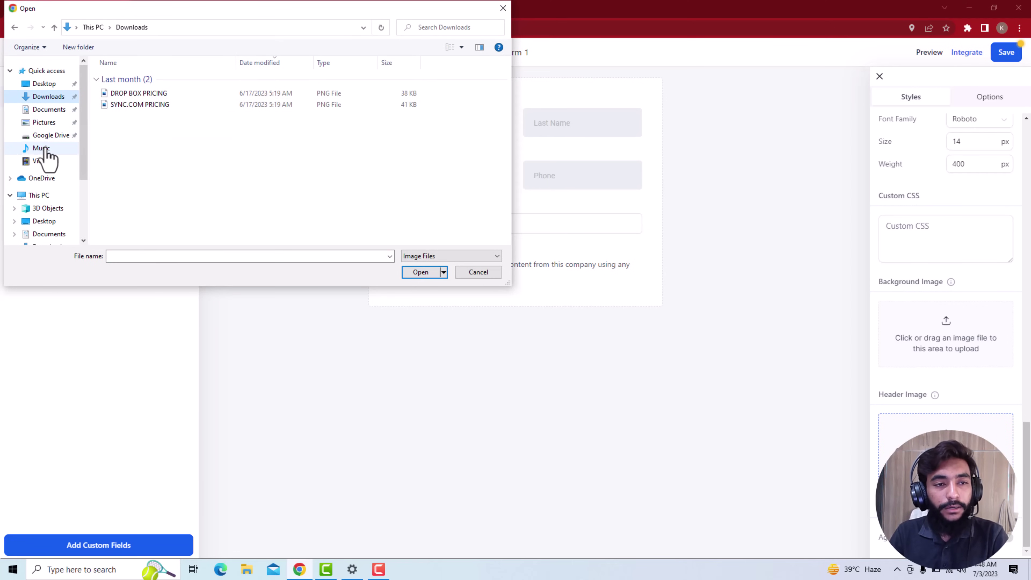
pyautogui.click(51, 110)
pyautogui.click(58, 123)
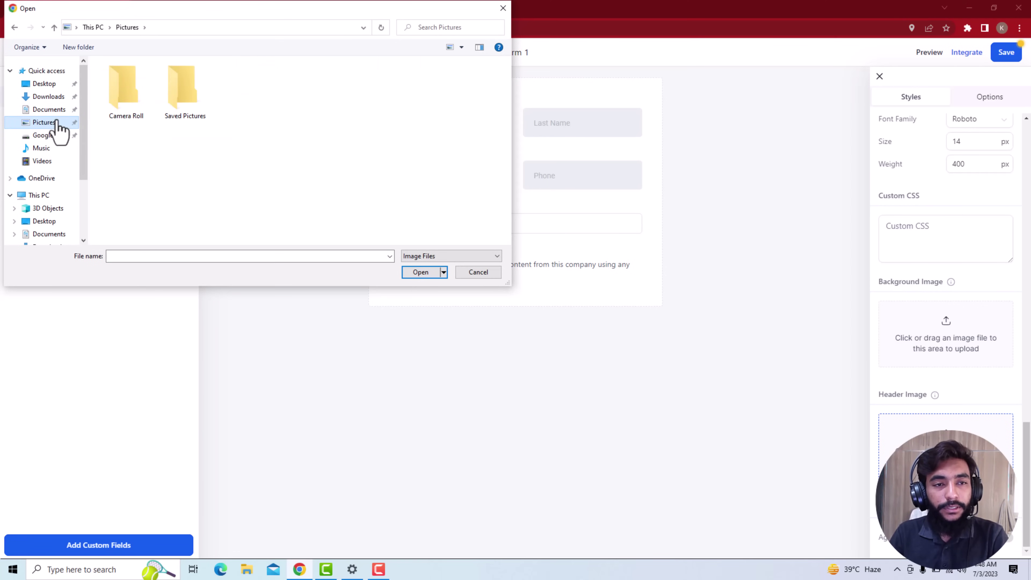
pyautogui.doubleClick(142, 102)
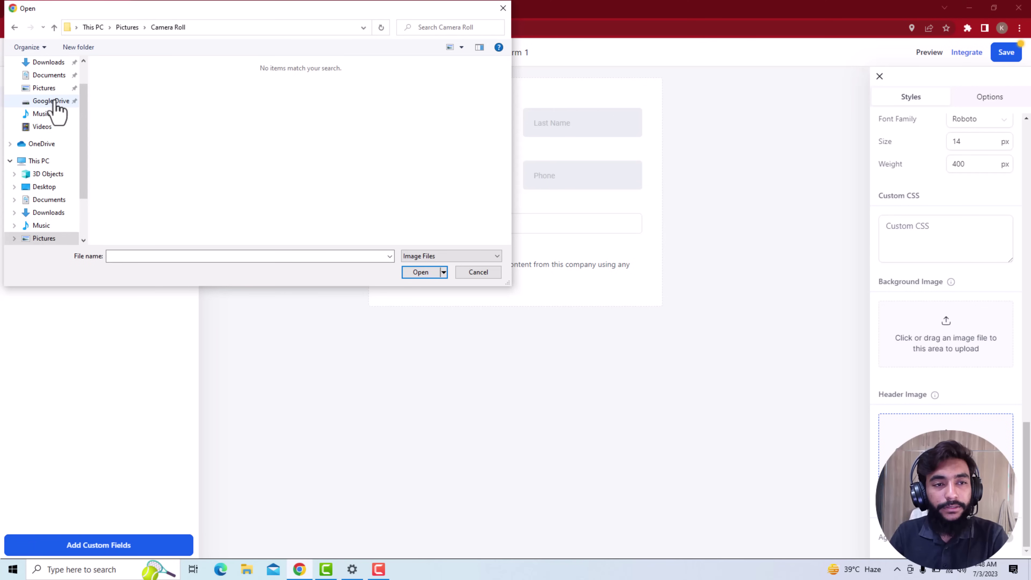
pyautogui.click(53, 101)
pyautogui.click(51, 88)
pyautogui.click(55, 101)
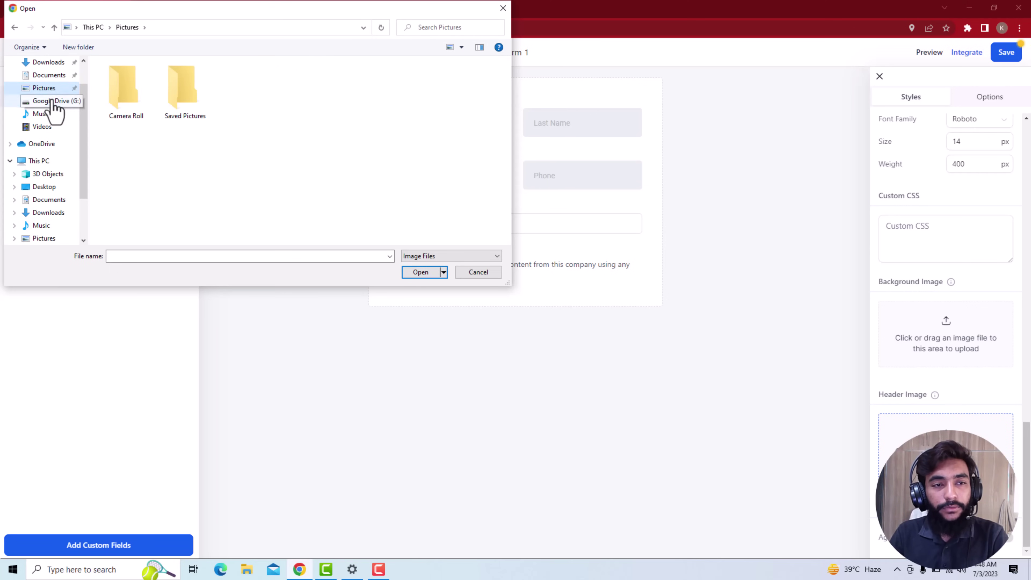
pyautogui.doubleClick(134, 77)
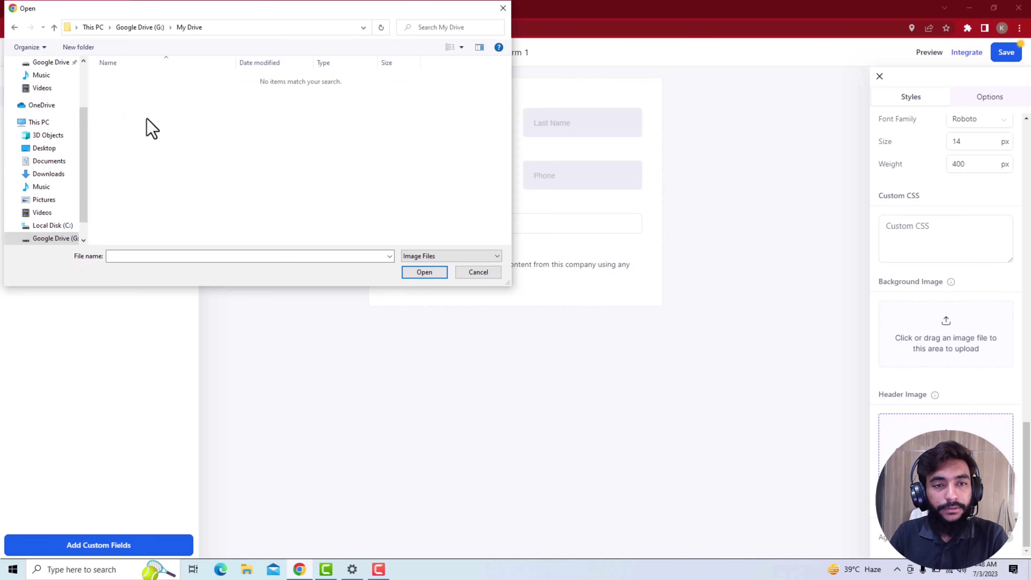
pyautogui.click(493, 274)
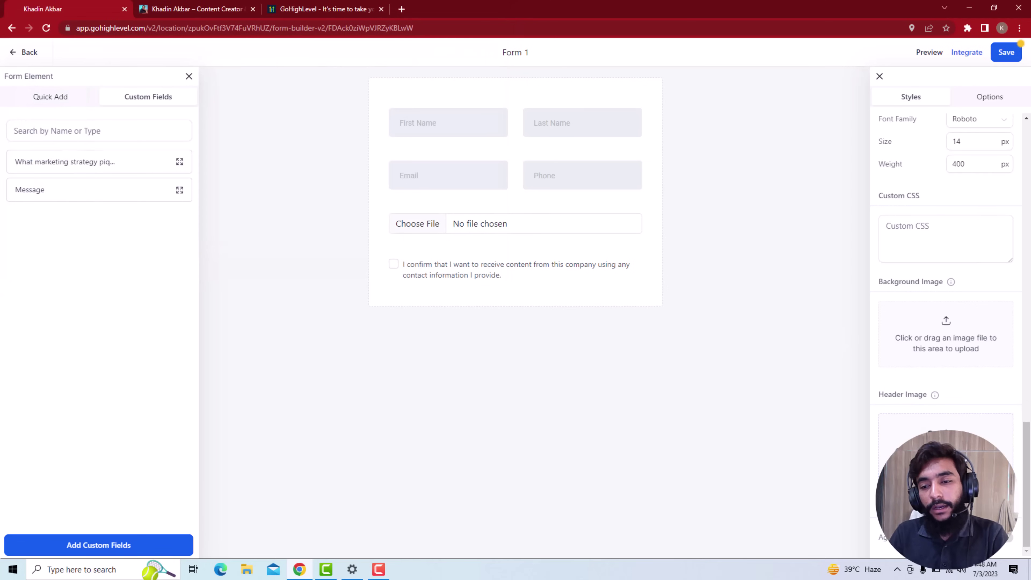
# Toggle the Highlevel branding switch on and off, leaving branding hidden
pyautogui.click(1011, 538)
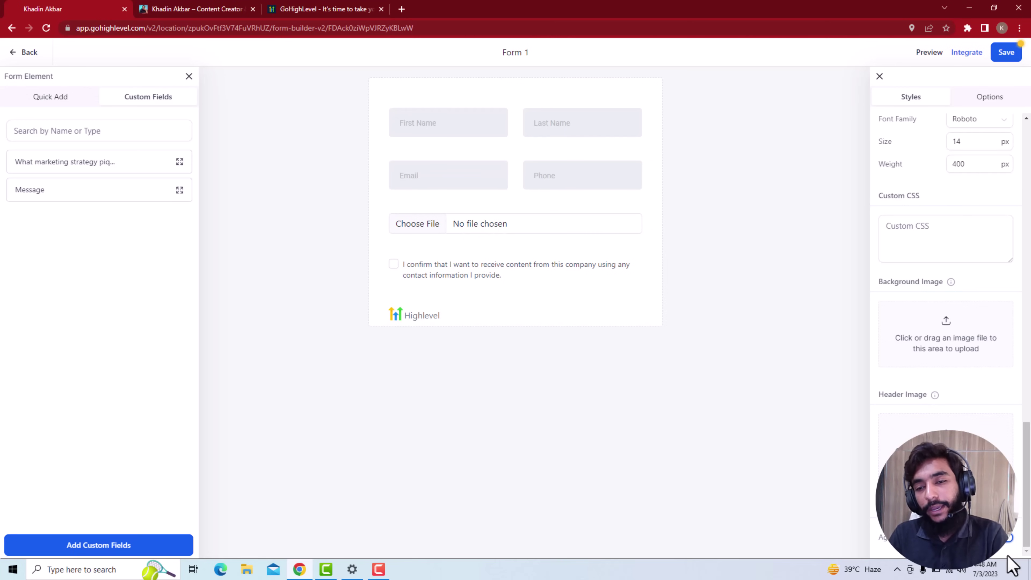
pyautogui.scroll(1, 1007, 554)
pyautogui.scroll(-1, 1002, 553)
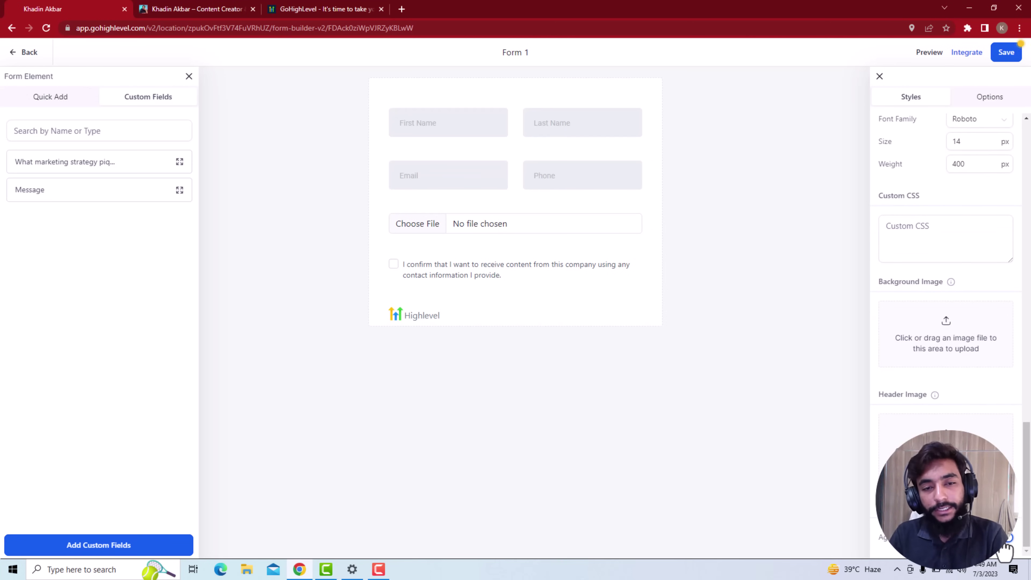
pyautogui.click(1007, 539)
pyautogui.scroll(4, 1006, 549)
pyautogui.scroll(-4, 1005, 549)
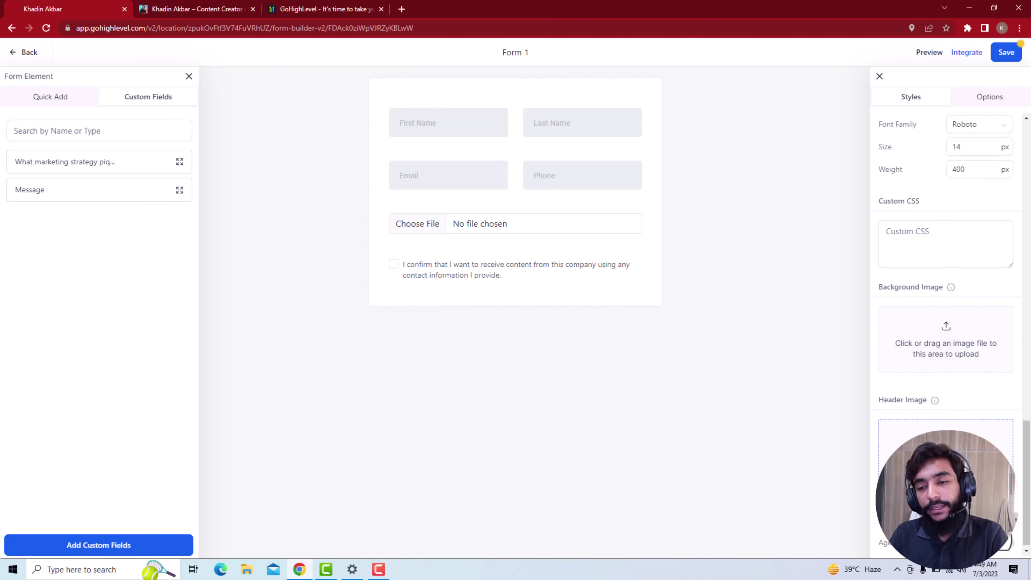
pyautogui.click(1006, 544)
pyautogui.click(1007, 544)
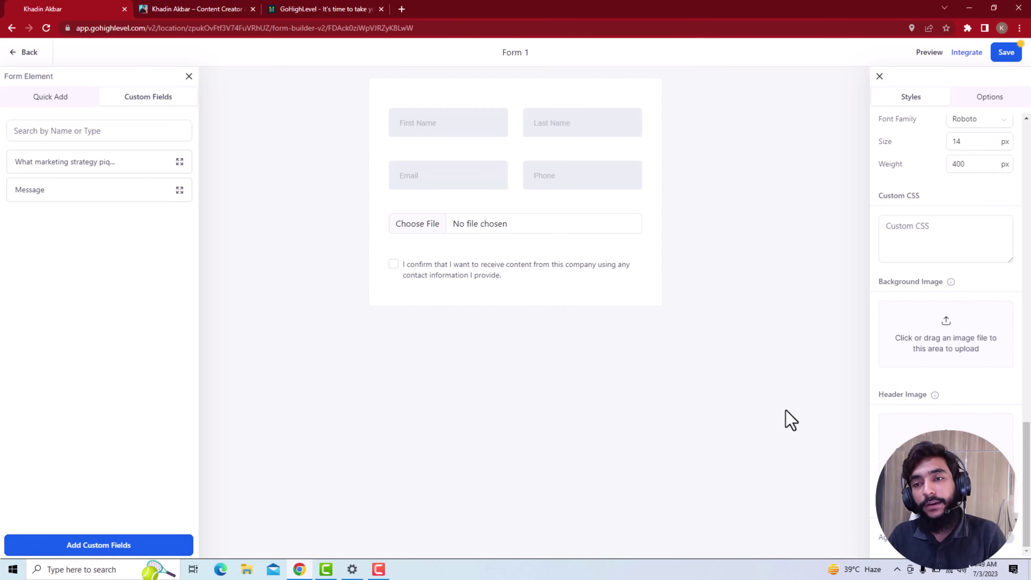
# In Options, rename the form to 'KHADINAKBAR.COM UNIVERSAL'
pyautogui.click(984, 99)
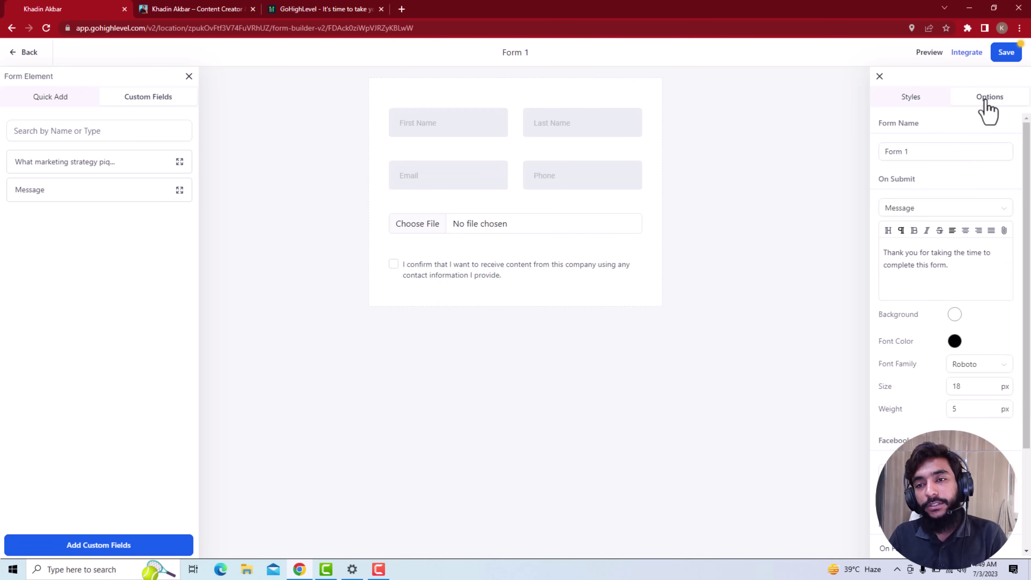
pyautogui.click(915, 154)
pyautogui.hotkey('ctrl', 'a')
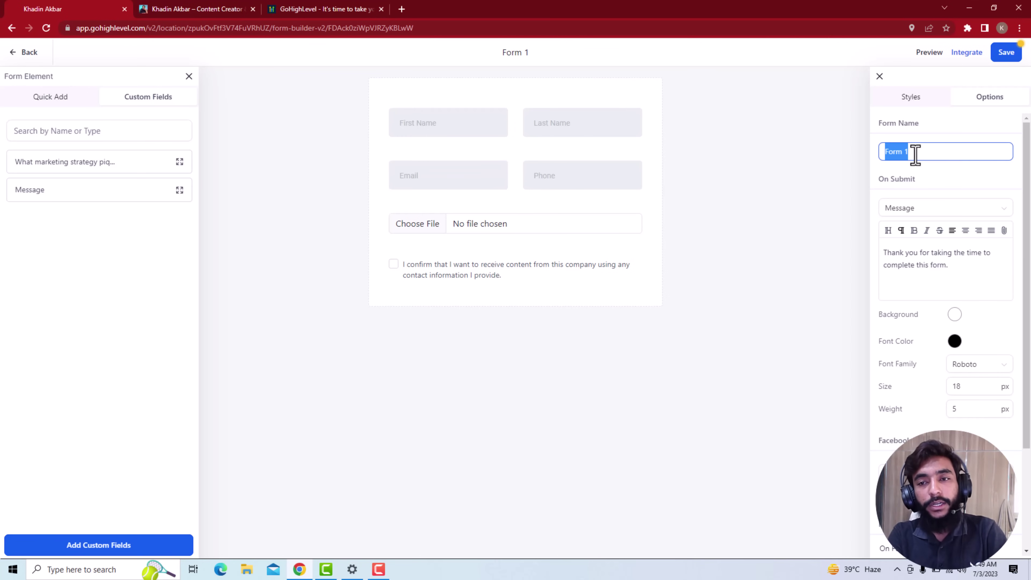
pyautogui.write('KHADINAKBAR.CO')
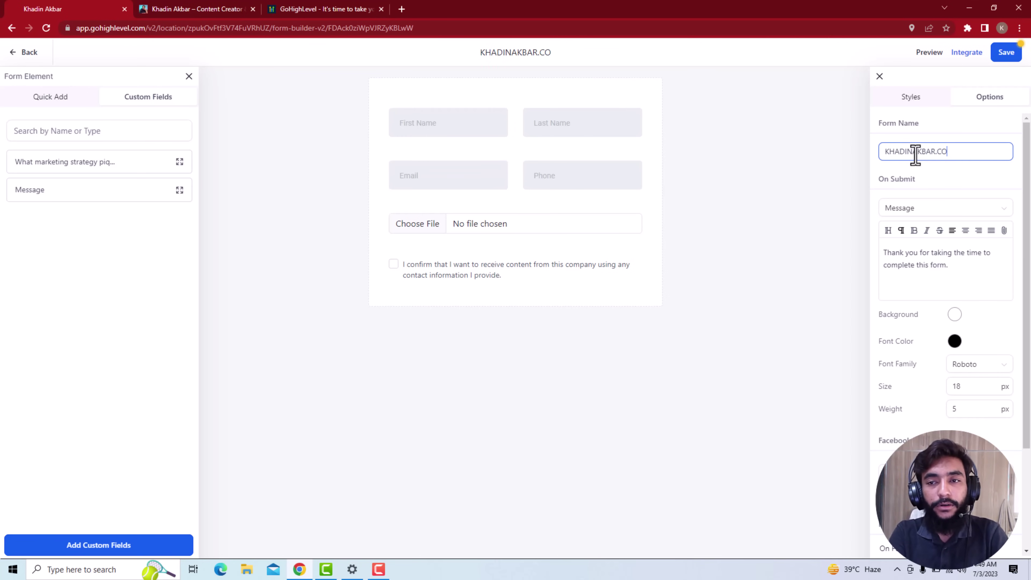
pyautogui.write('M UNIVERSAL')
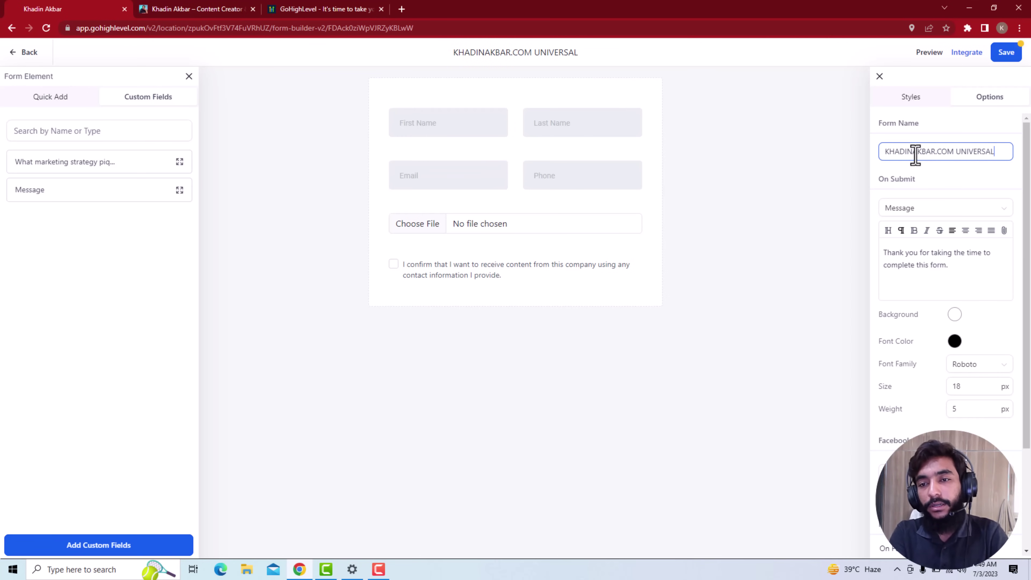
pyautogui.press('Tab')
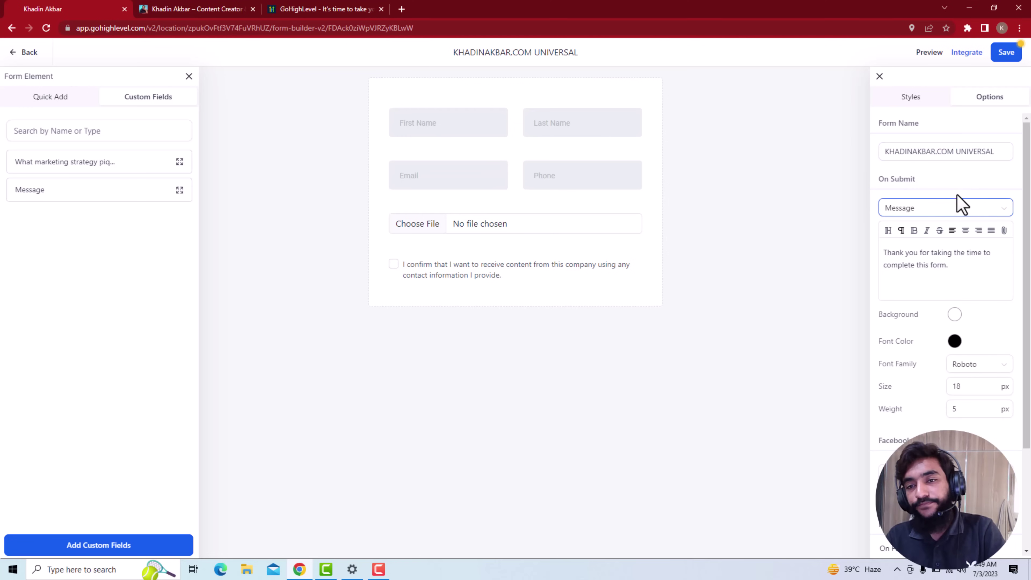
# Set On Submit to Open URL with the YouTube channel link, keeping the pageView pixel event
pyautogui.click(953, 214)
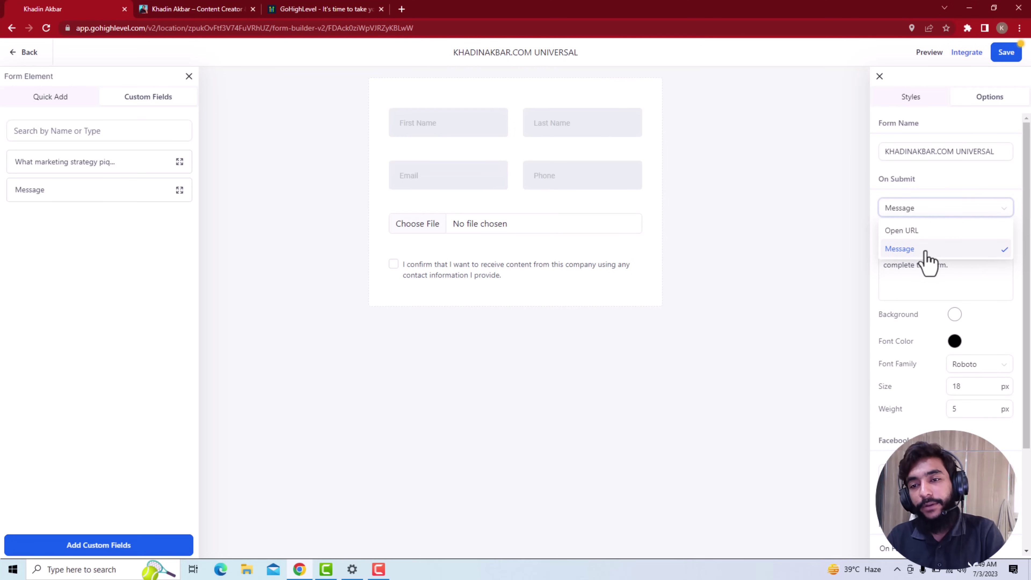
pyautogui.click(933, 230)
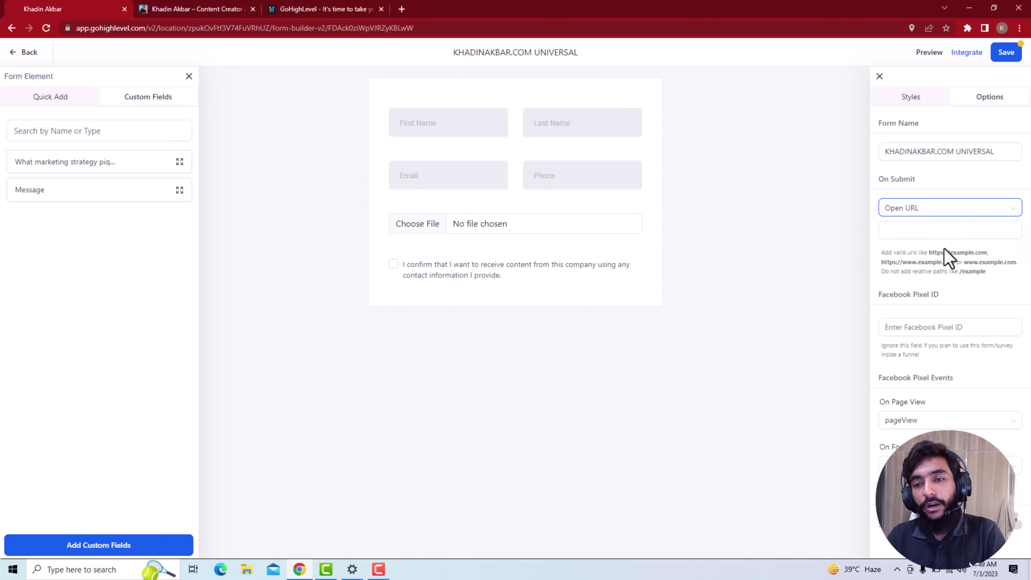
pyautogui.click(942, 232)
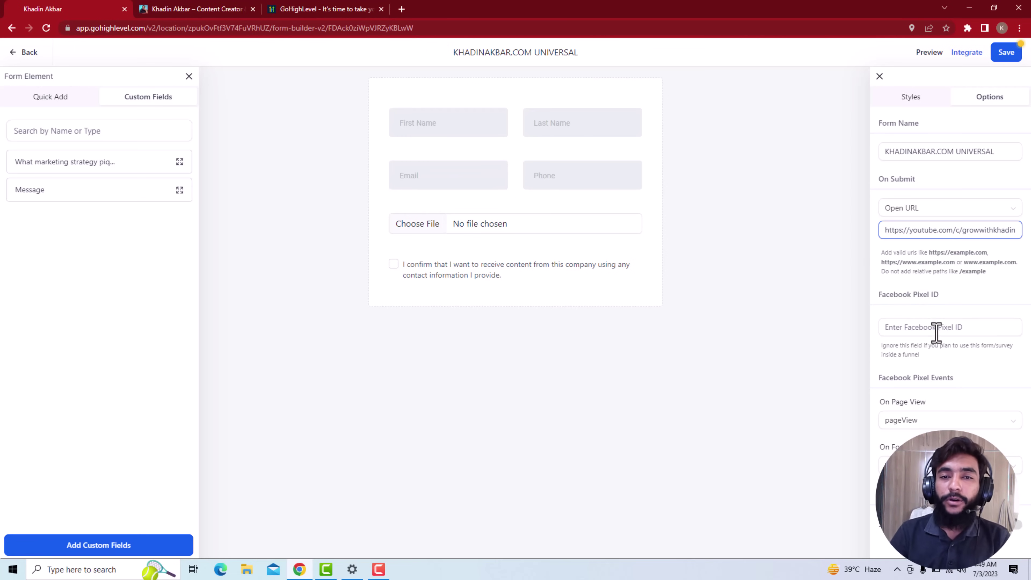
pyautogui.click(957, 327)
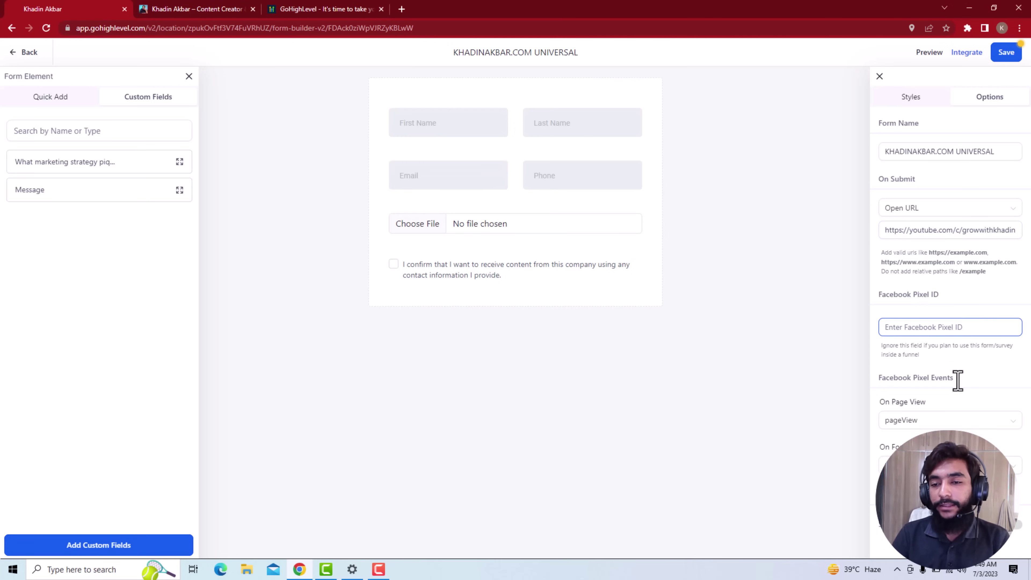
pyautogui.click(983, 428)
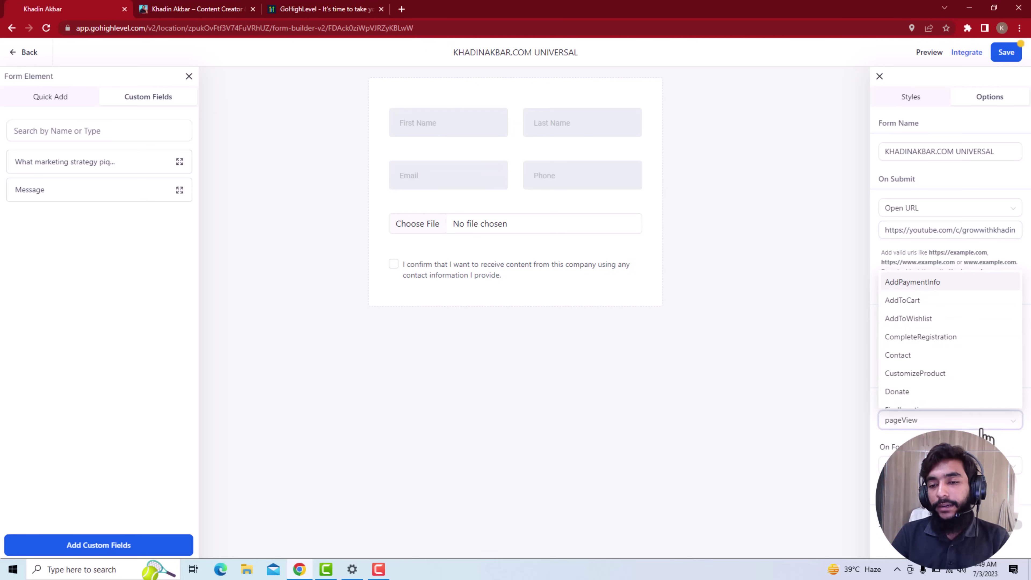
pyautogui.click(981, 427)
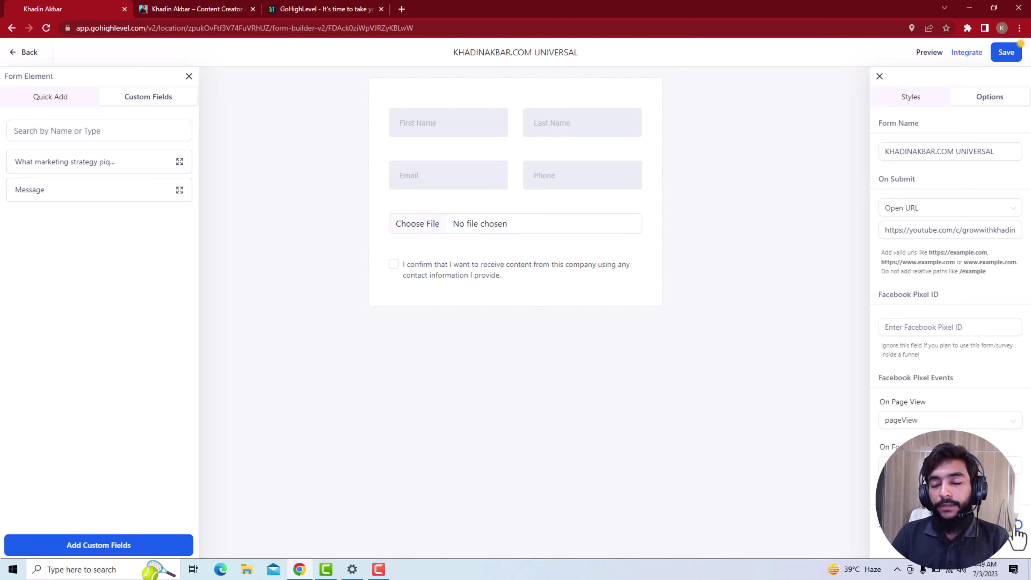
pyautogui.moveTo(930, 491)
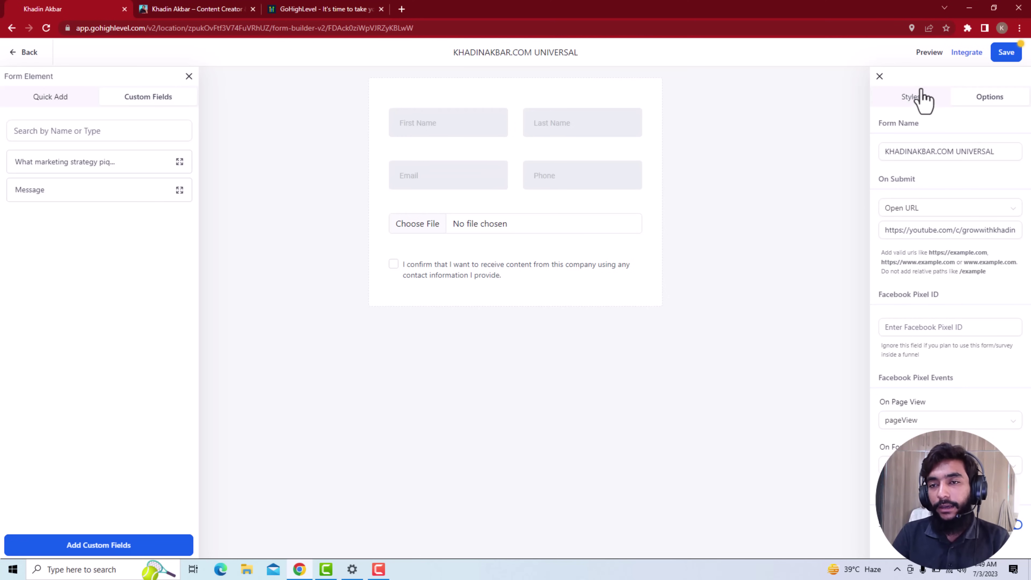
pyautogui.click(911, 100)
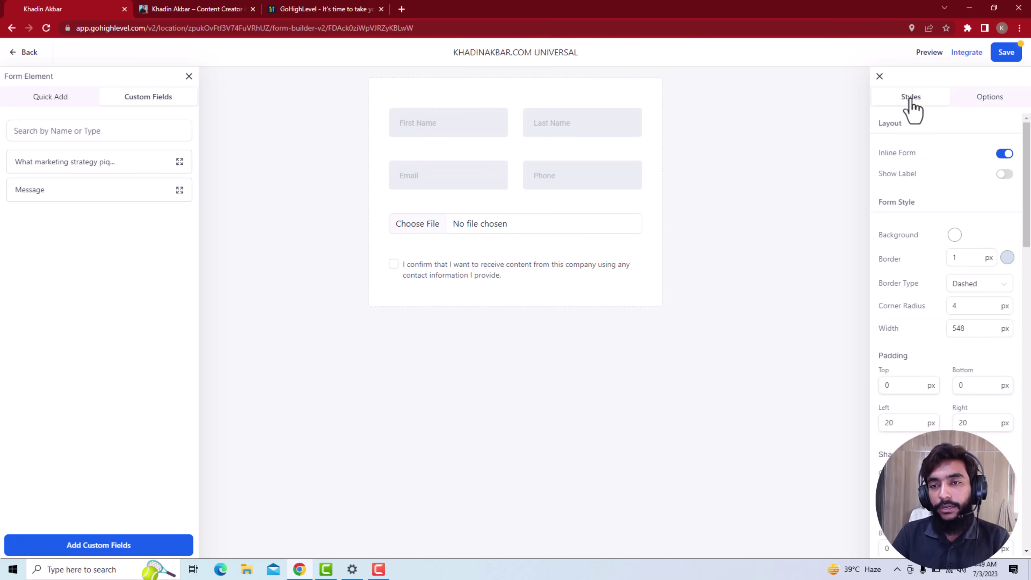
# Save the form and choose a minimizable Sticky sidebar embed with minimized title 'Get your gift!'
pyautogui.click(1003, 57)
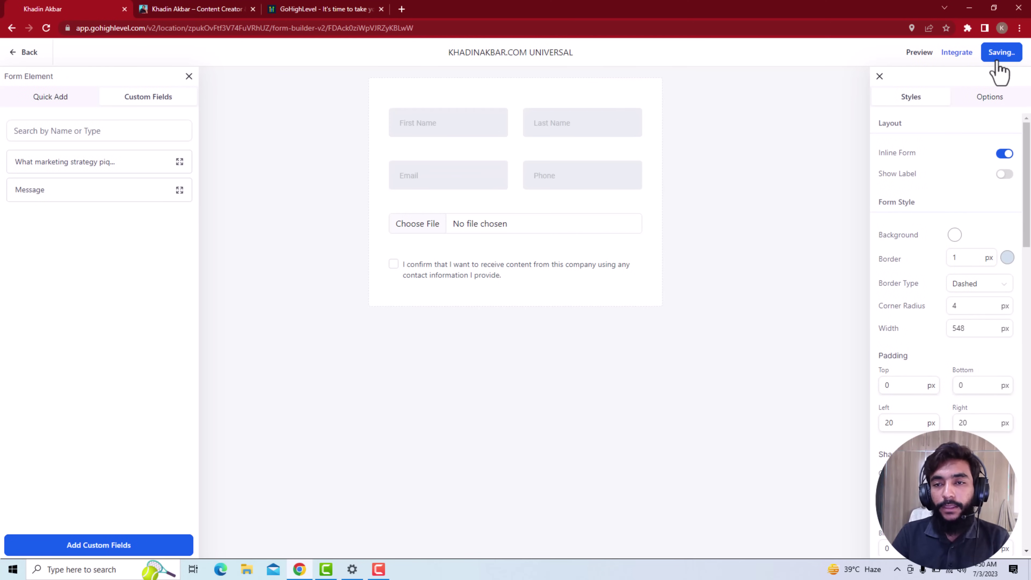
pyautogui.click(967, 55)
pyautogui.moveTo(295, 240)
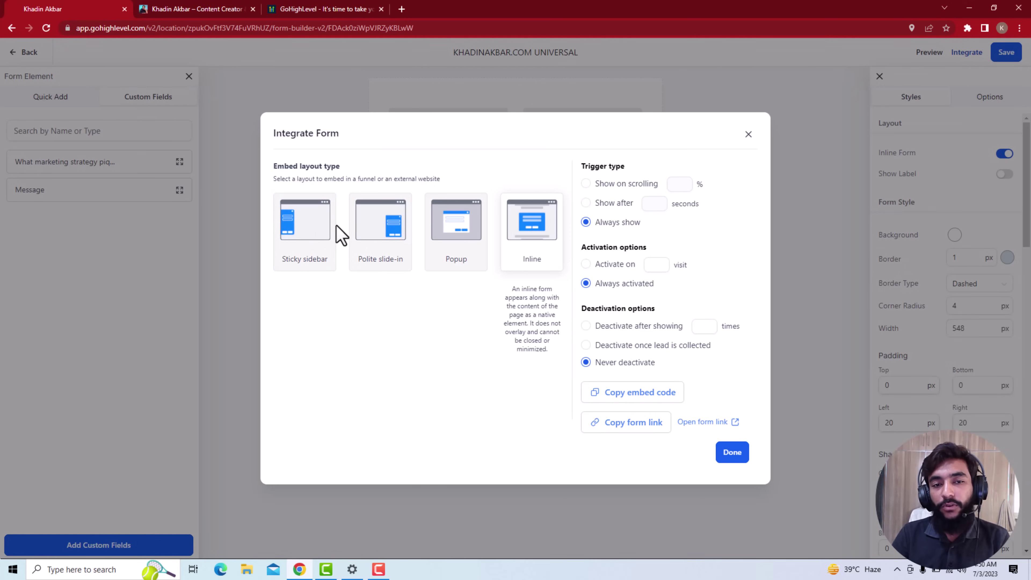
pyautogui.moveTo(333, 269)
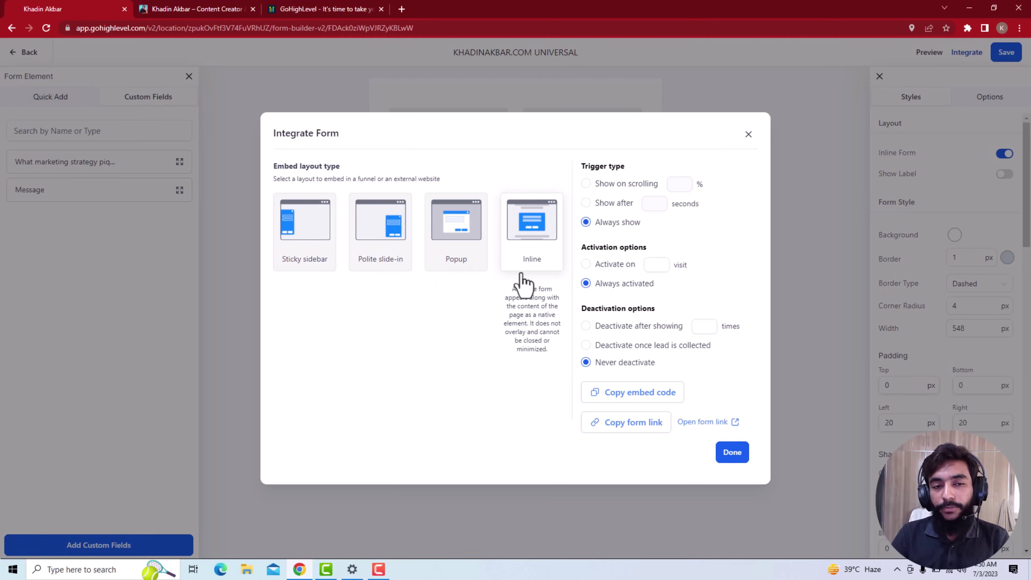
pyautogui.click(329, 239)
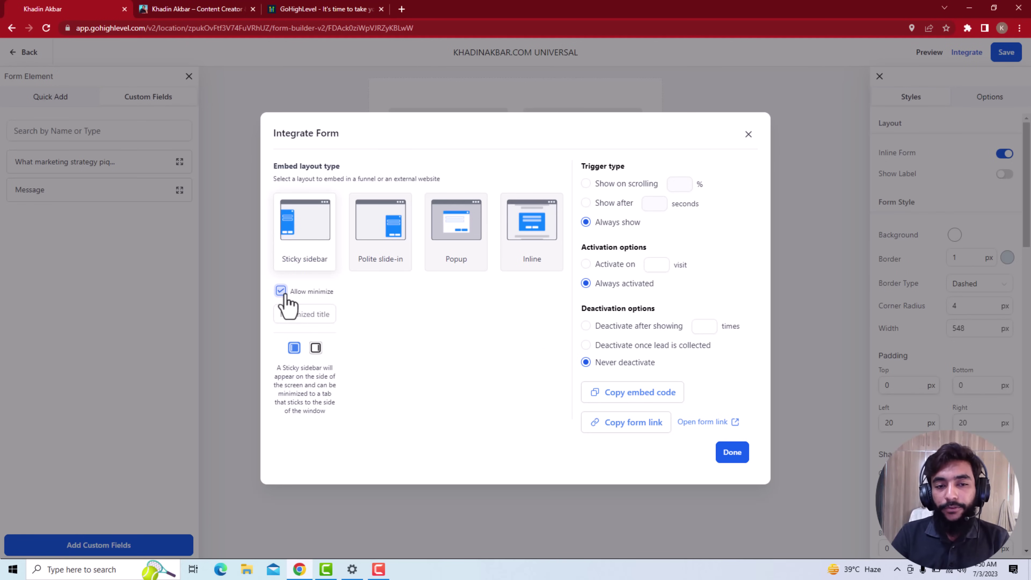
pyautogui.click(295, 313)
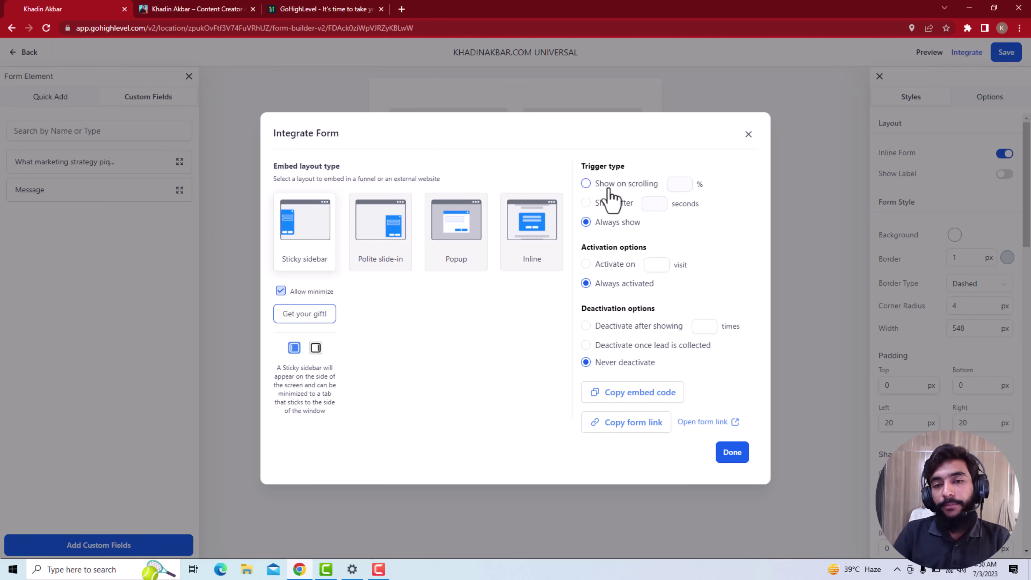
# Trigger the sidebar after a 5-second delay instead of on scroll
pyautogui.click(609, 186)
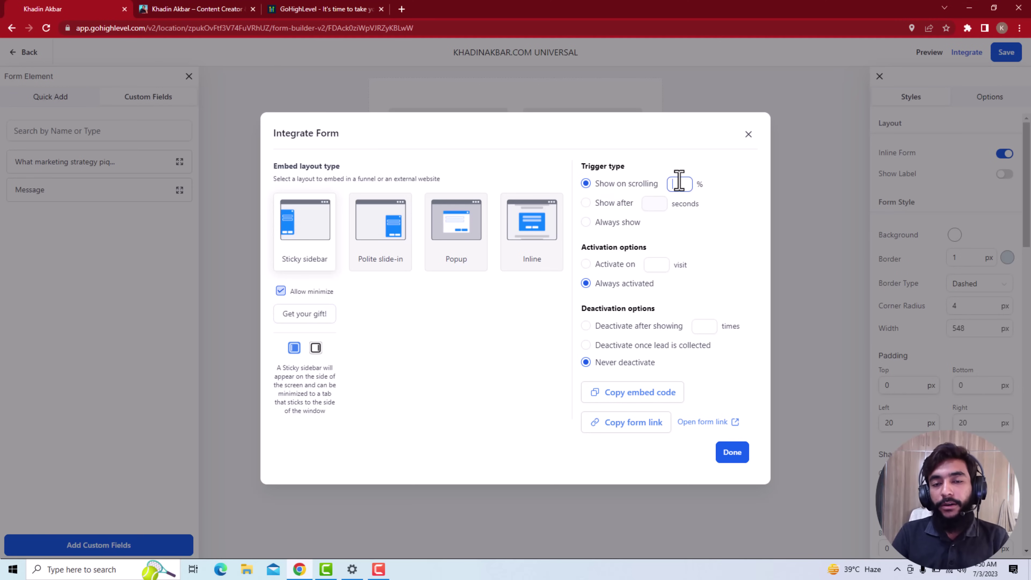
pyautogui.click(671, 186)
pyautogui.write('30')
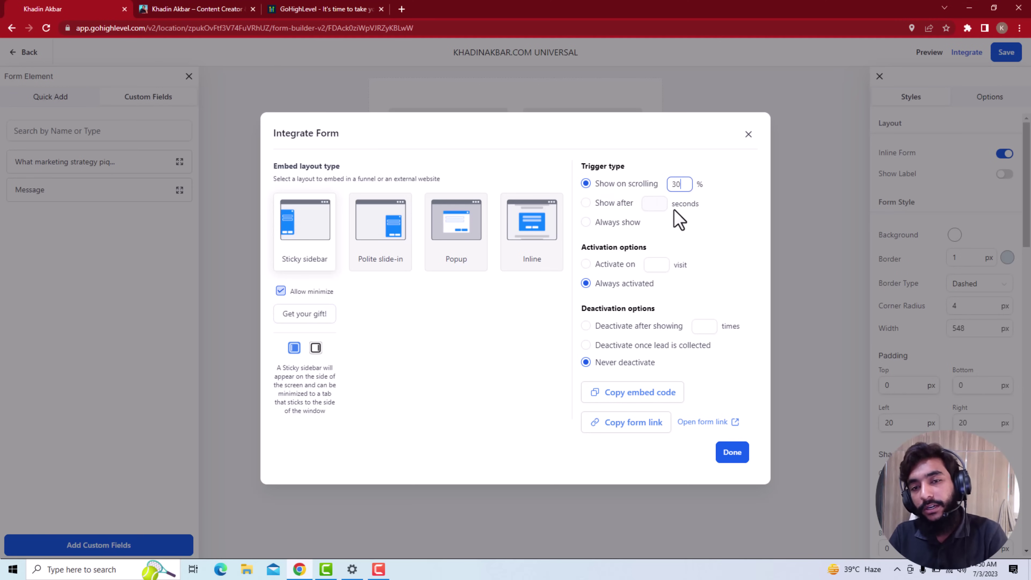
pyautogui.click(587, 203)
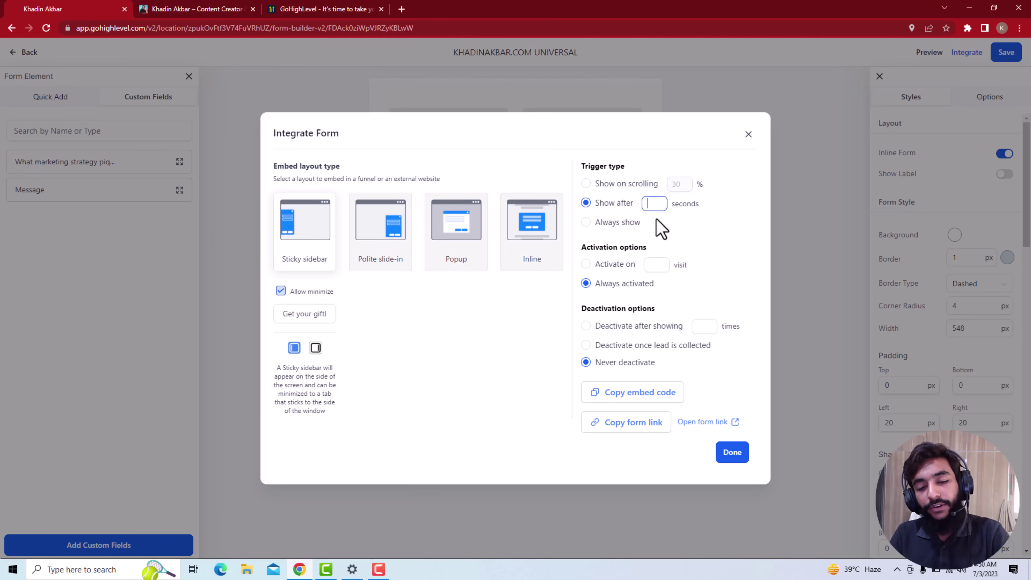
pyautogui.write('5')
pyautogui.click(674, 246)
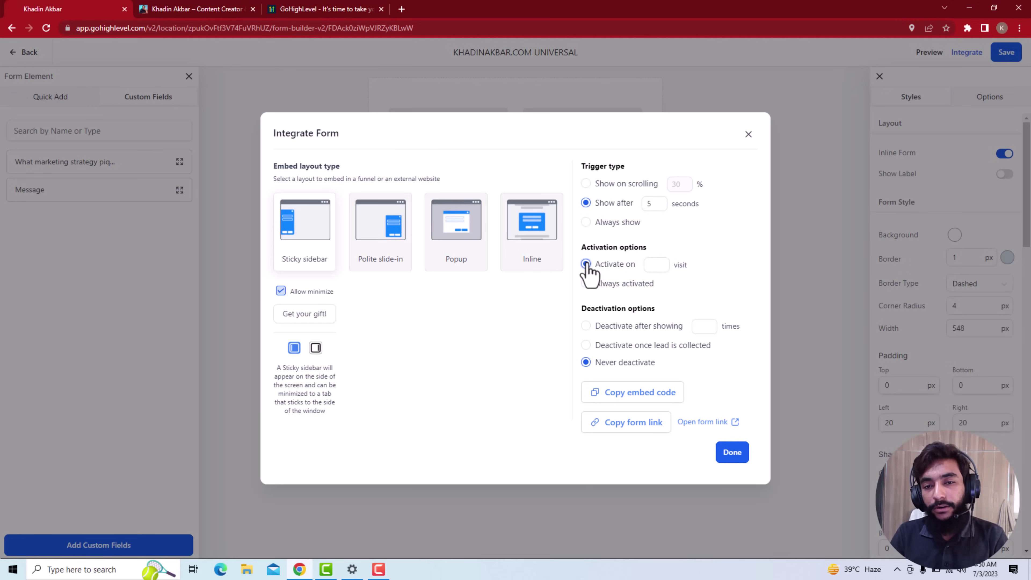
# Keep the form always activated, deactivate it once a lead is collected, and finish with Done
pyautogui.click(653, 265)
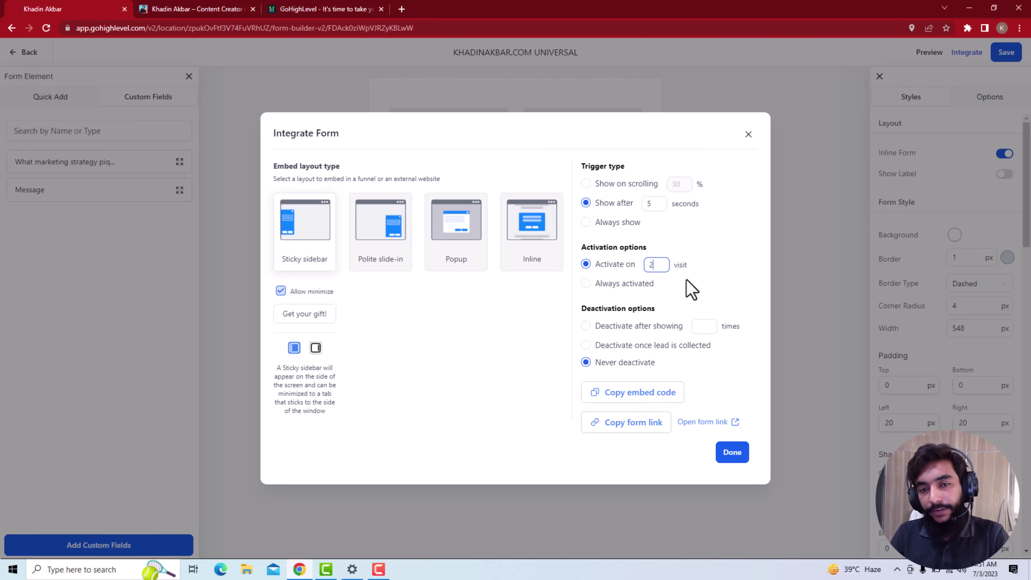
pyautogui.write('2')
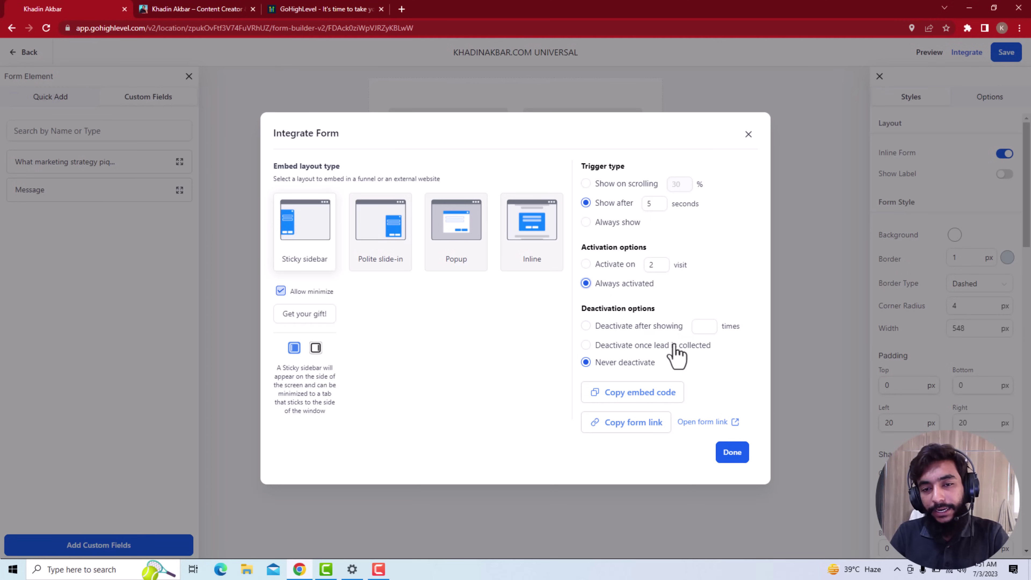
pyautogui.click(606, 329)
pyautogui.click(704, 325)
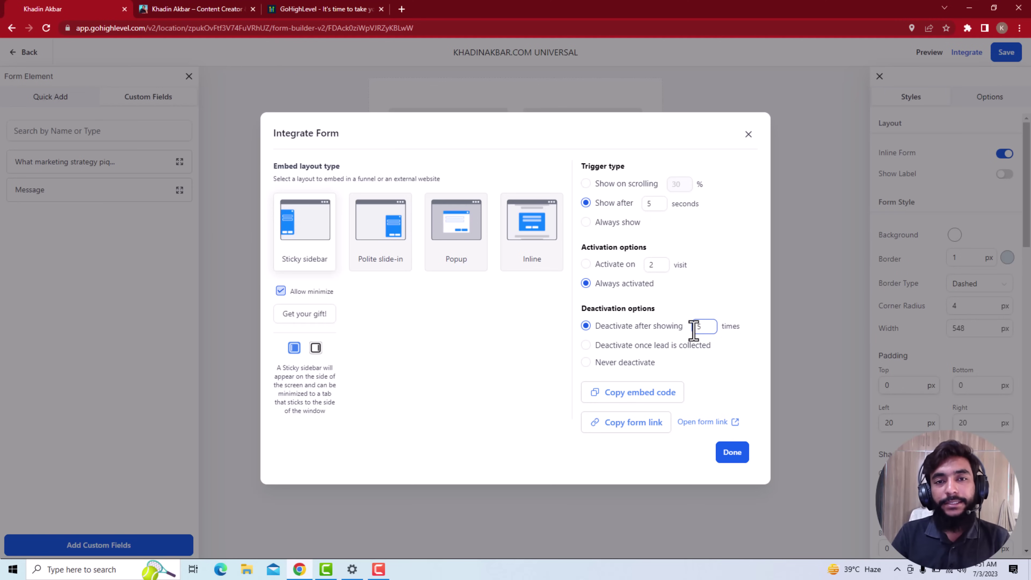
pyautogui.click(627, 346)
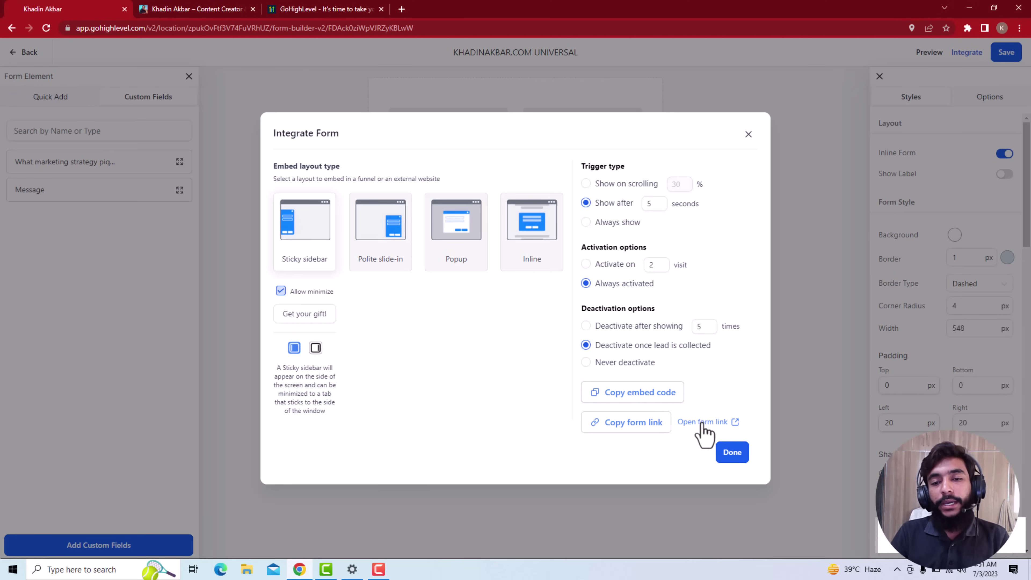
pyautogui.click(729, 453)
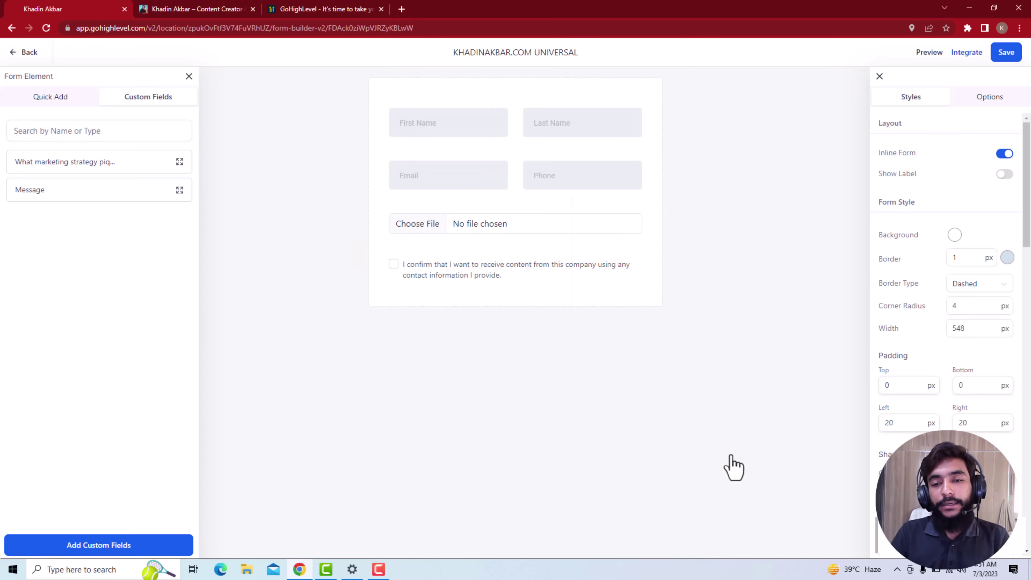
# Go to Plugins > Add New in the WordPress admin
pyautogui.click(178, 10)
pyautogui.moveTo(57, 65)
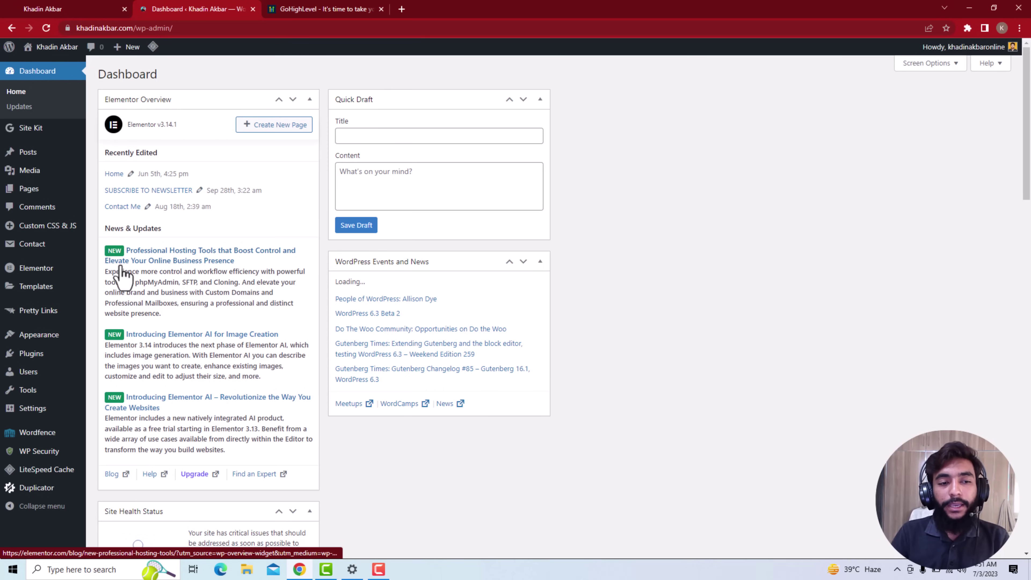
pyautogui.moveTo(41, 354)
pyautogui.click(100, 370)
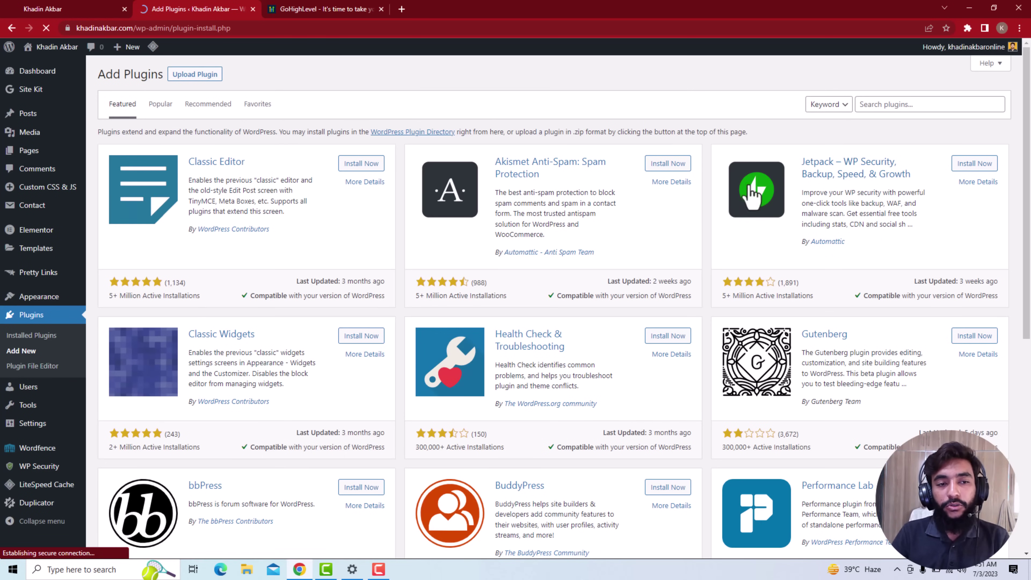
# Search the plugin directory for 'header footer' and browse the results
pyautogui.click(872, 105)
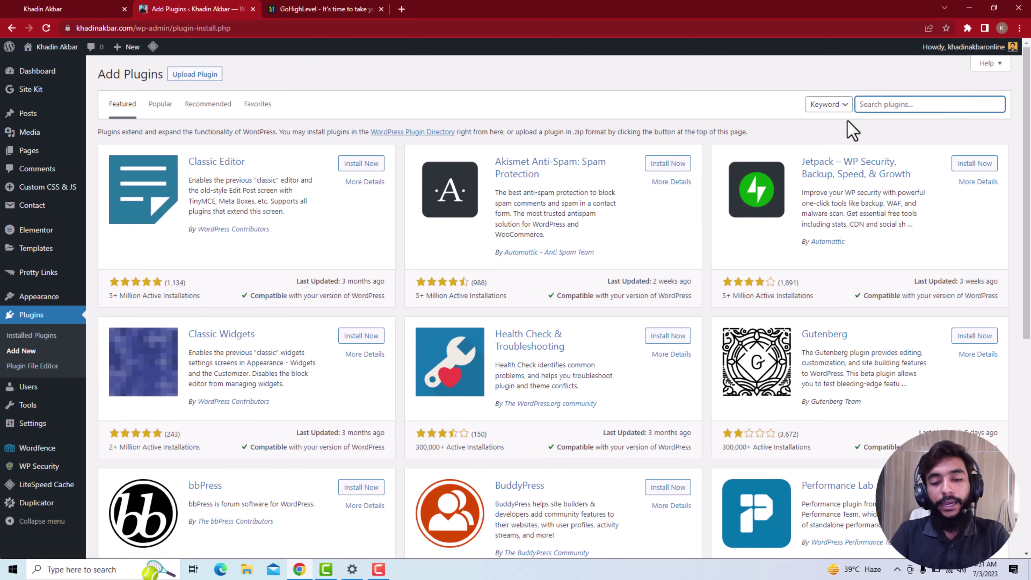
pyautogui.write('j')
pyautogui.press('BackSpace')
pyautogui.write('h')
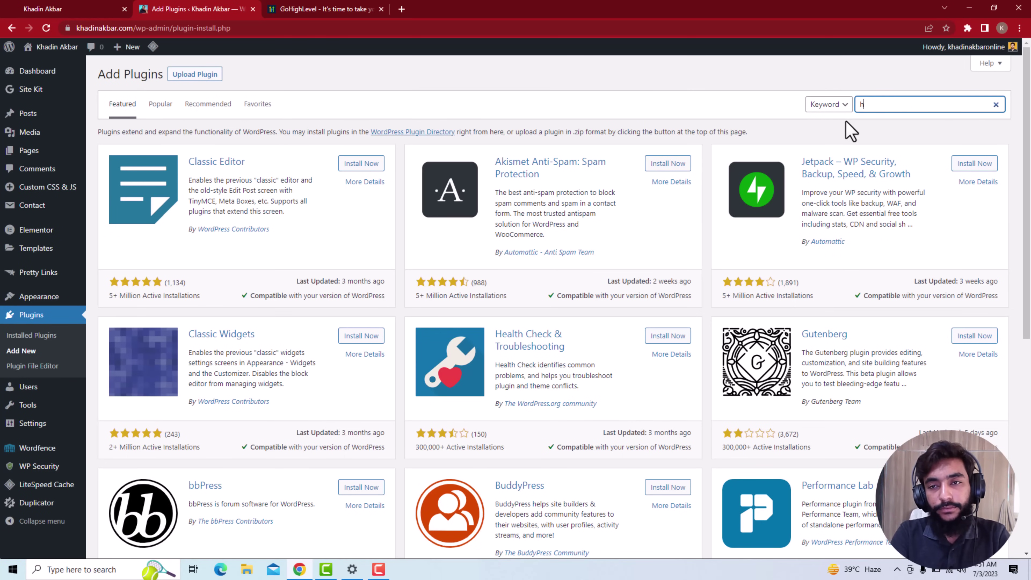
pyautogui.write('eader footer')
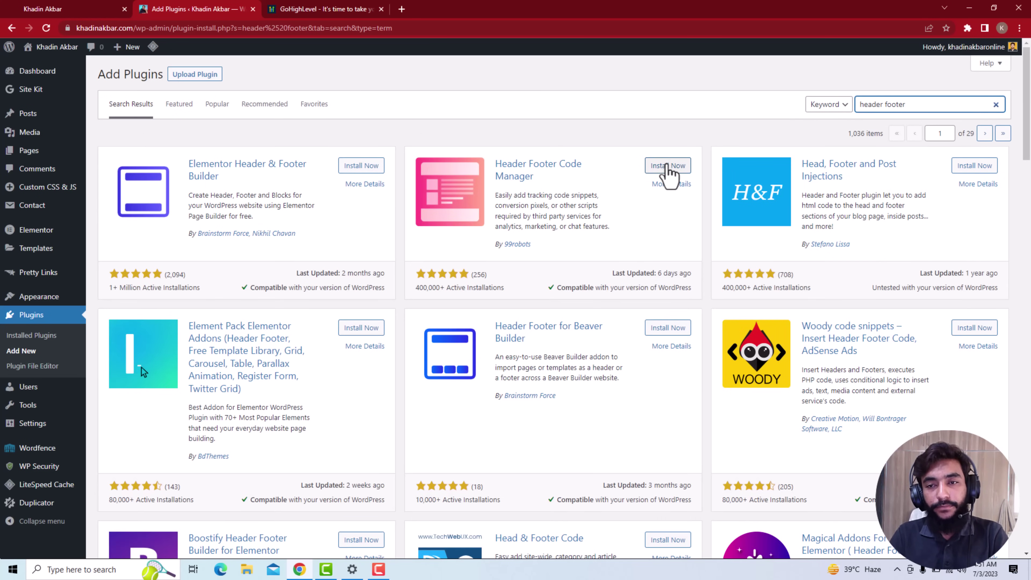
pyautogui.scroll(-1, 663, 202)
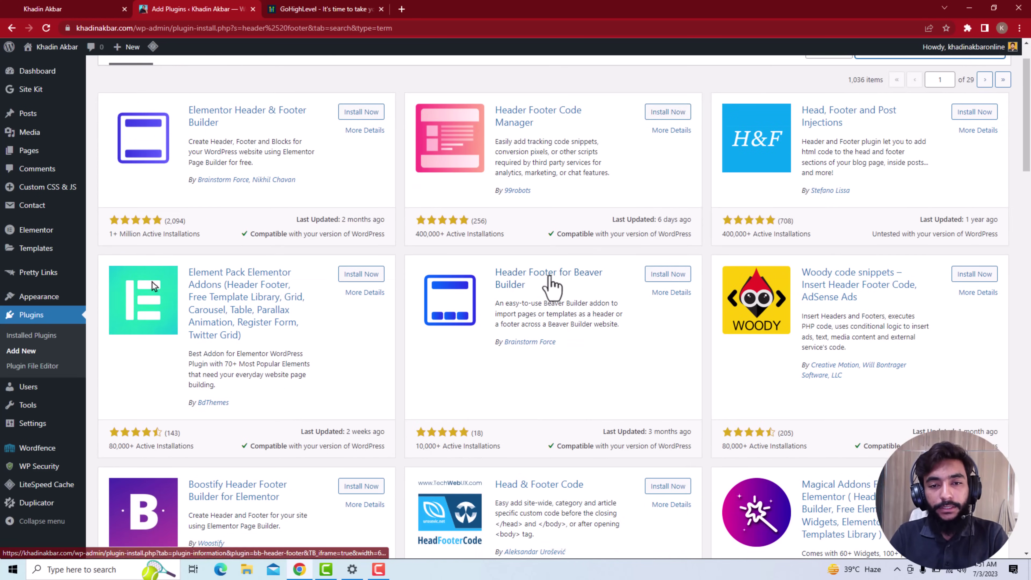
pyautogui.scroll(-2, 555, 286)
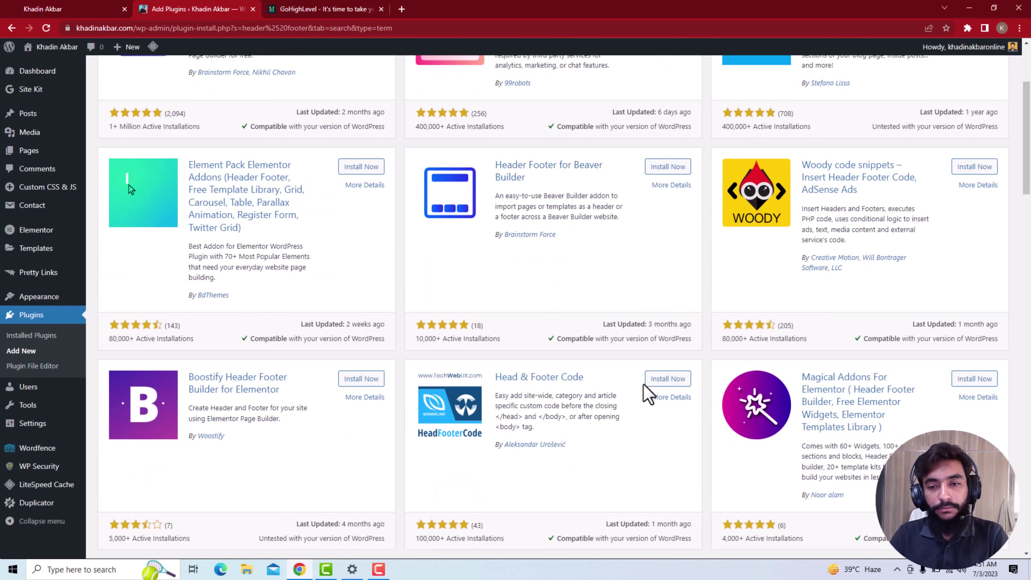
pyautogui.scroll(3, 649, 391)
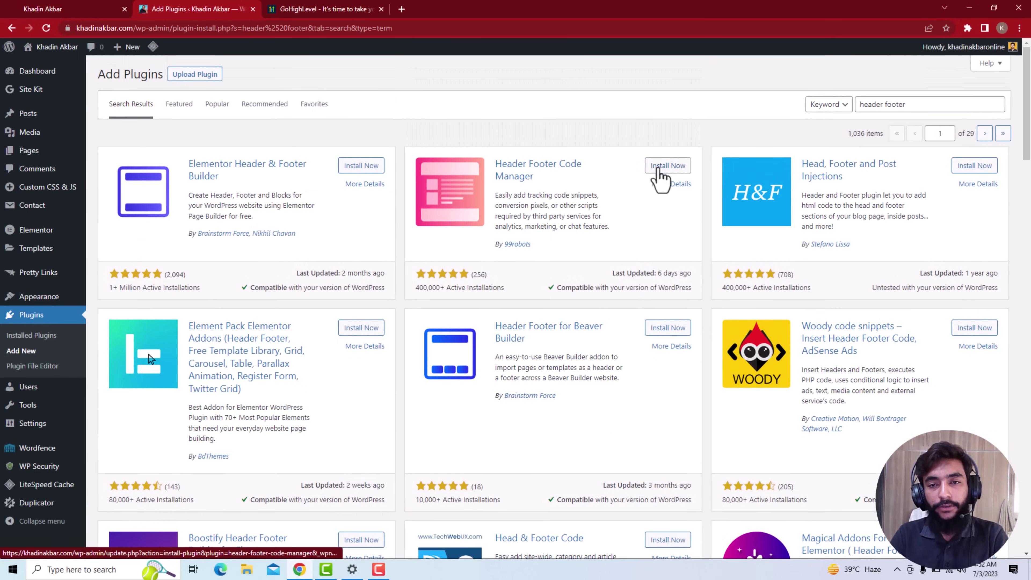
# Install and activate Header Footer Code Manager, then open its Settings to add a snippet
pyautogui.click(658, 167)
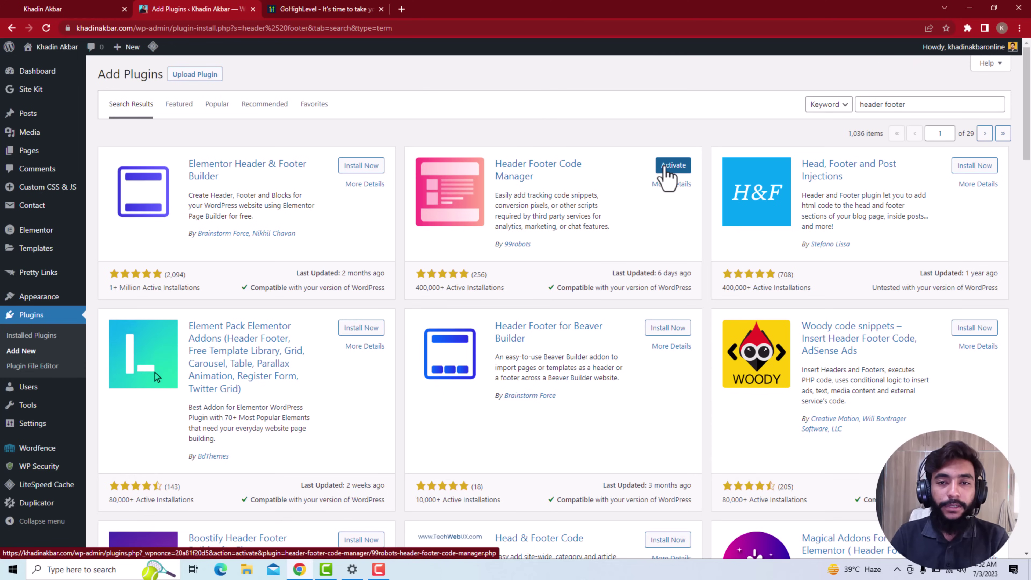
pyautogui.click(665, 167)
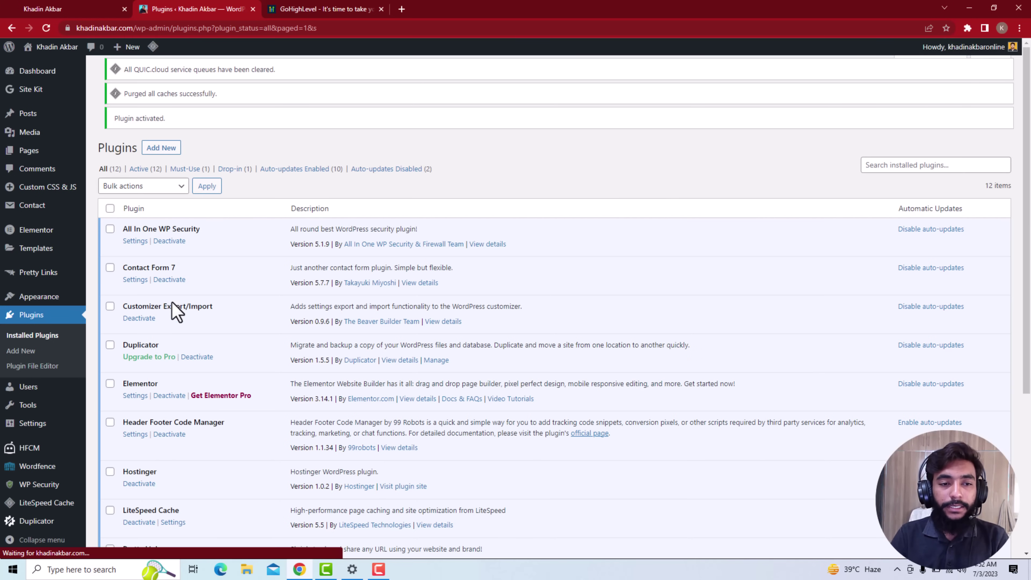
pyautogui.scroll(-4, 39, 390)
pyautogui.moveTo(42, 392)
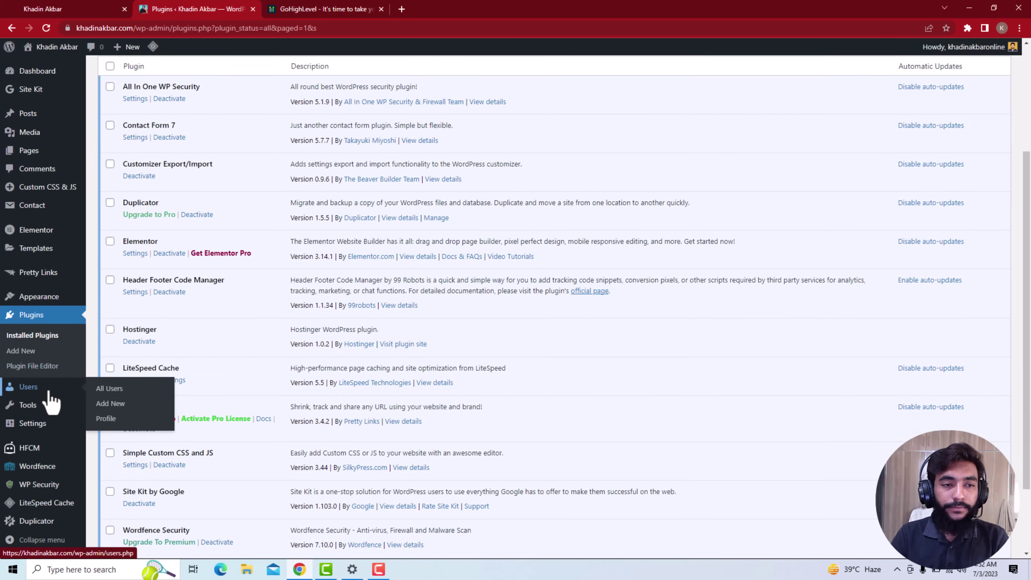
pyautogui.scroll(1, 48, 400)
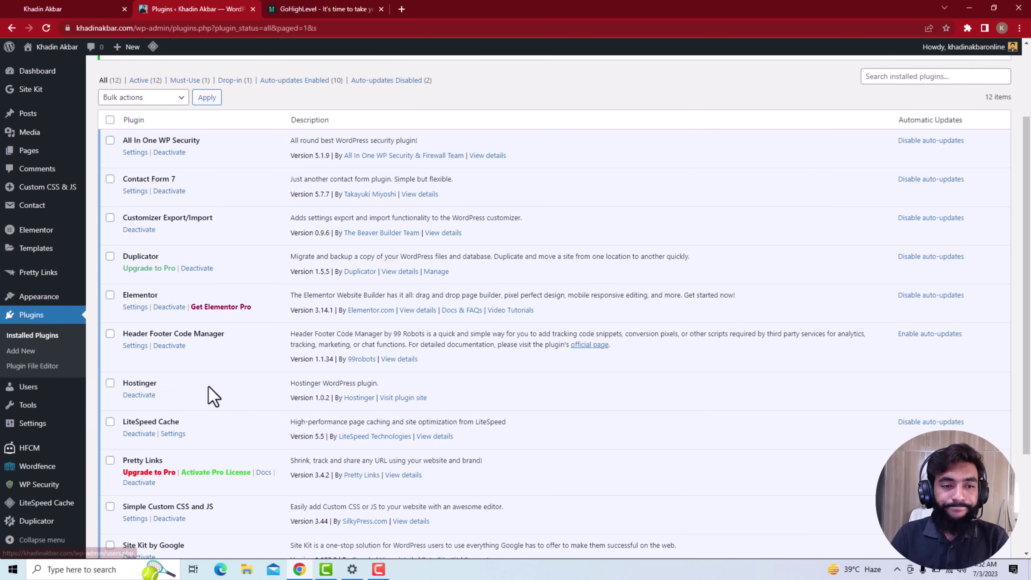
pyautogui.click(134, 345)
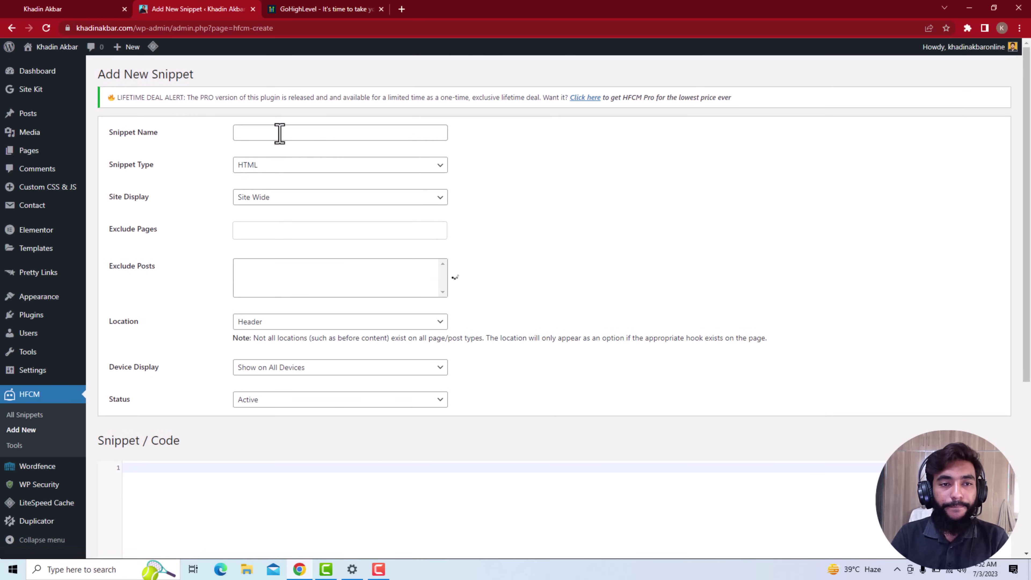
# Name the snippet 'Form', site-wide in the header, no excluded pages, on all devices
pyautogui.click(280, 133)
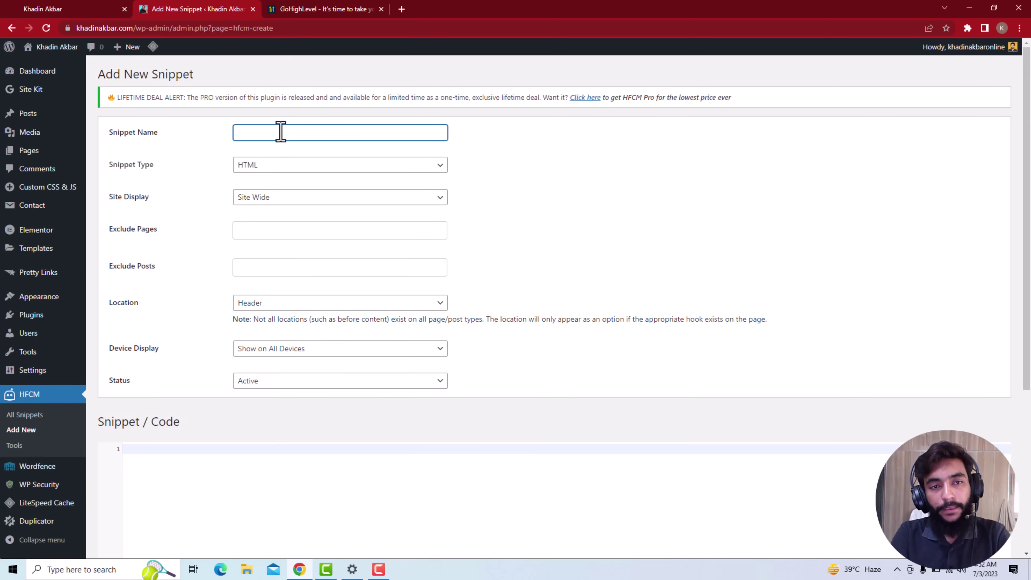
pyautogui.press('Tab')
pyautogui.press('Tab')
pyautogui.press('Tab')
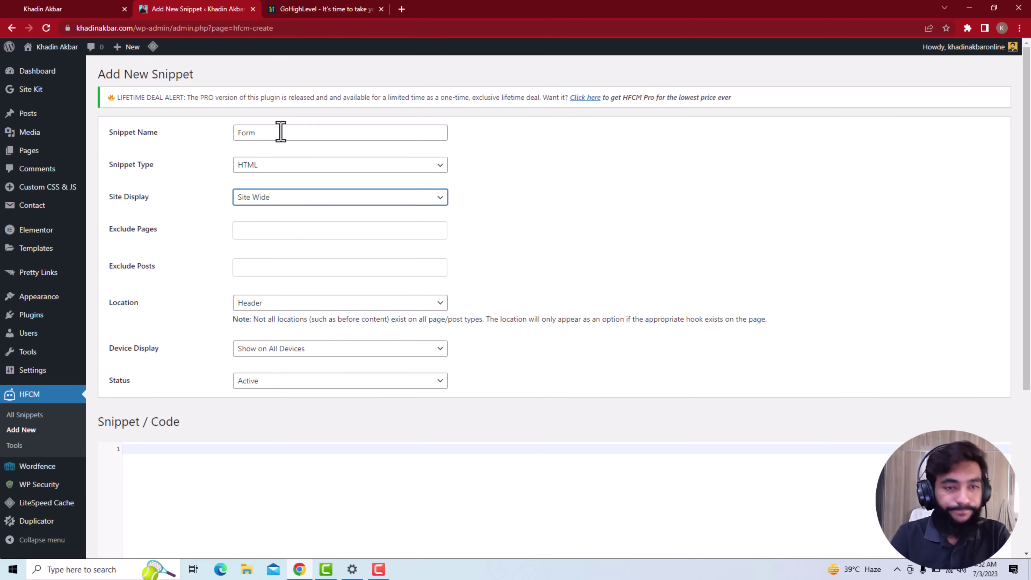
pyautogui.press('Return')
pyautogui.click(583, 234)
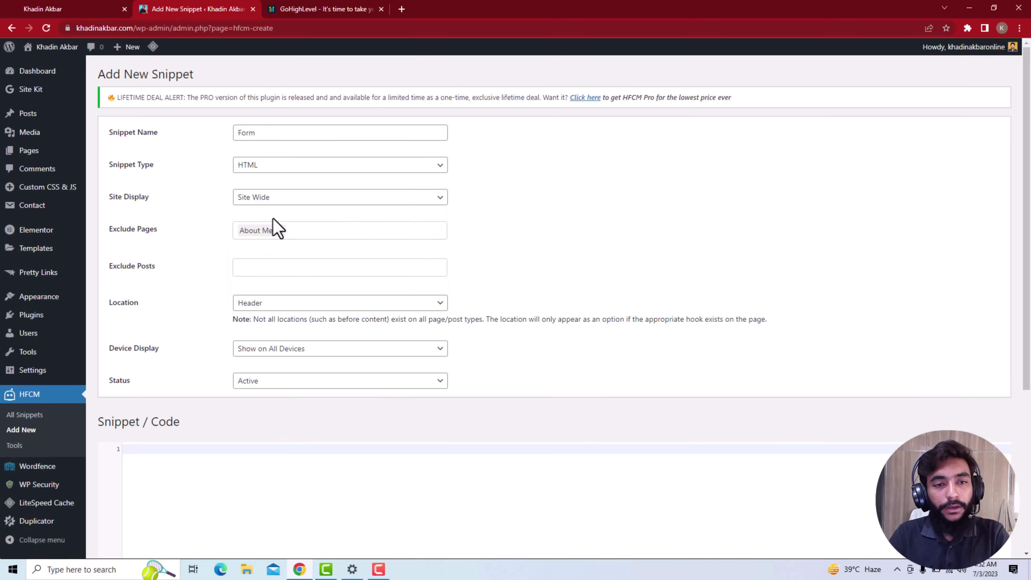
pyautogui.click(281, 230)
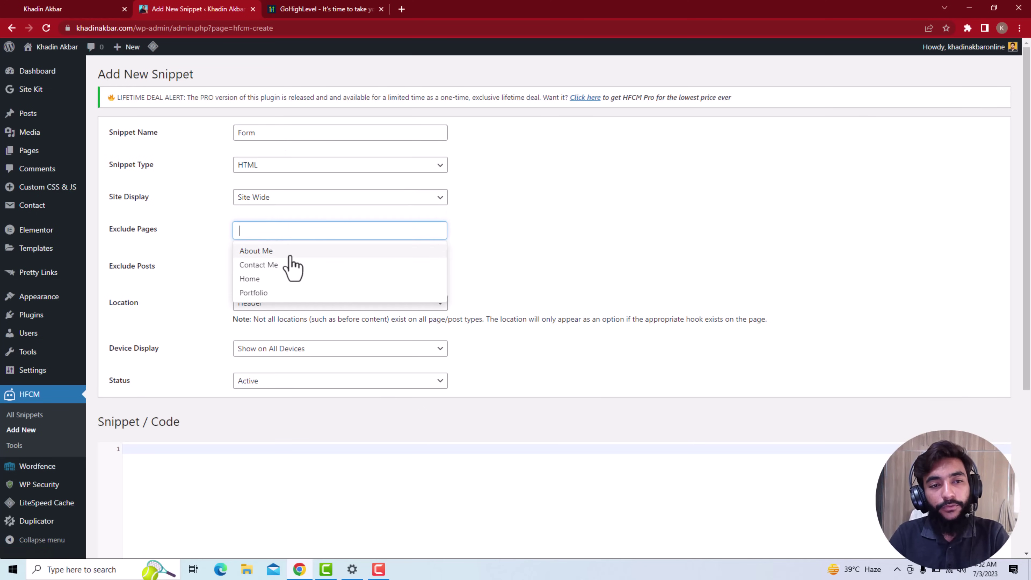
pyautogui.click(499, 240)
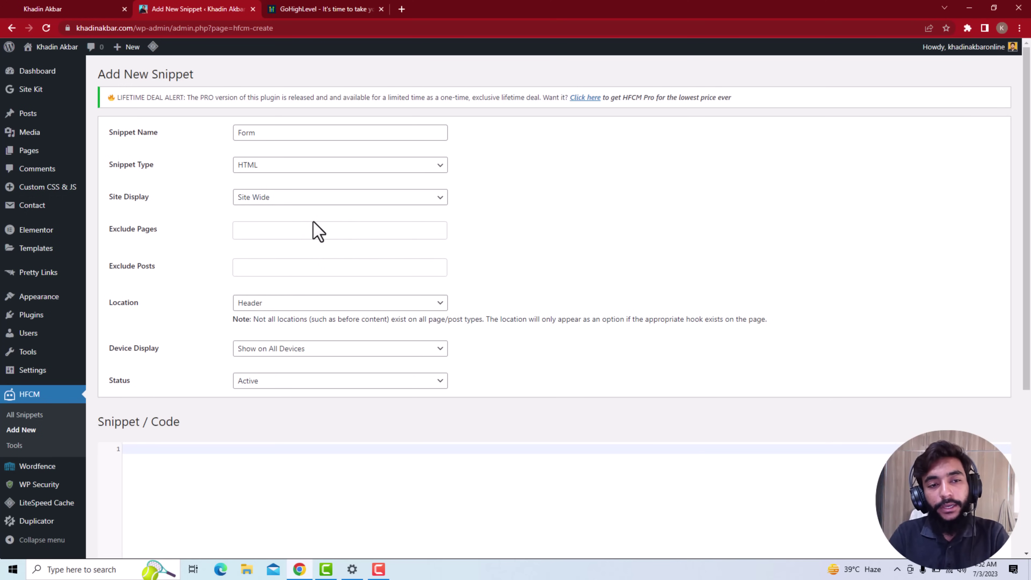
pyautogui.click(317, 231)
pyautogui.click(584, 273)
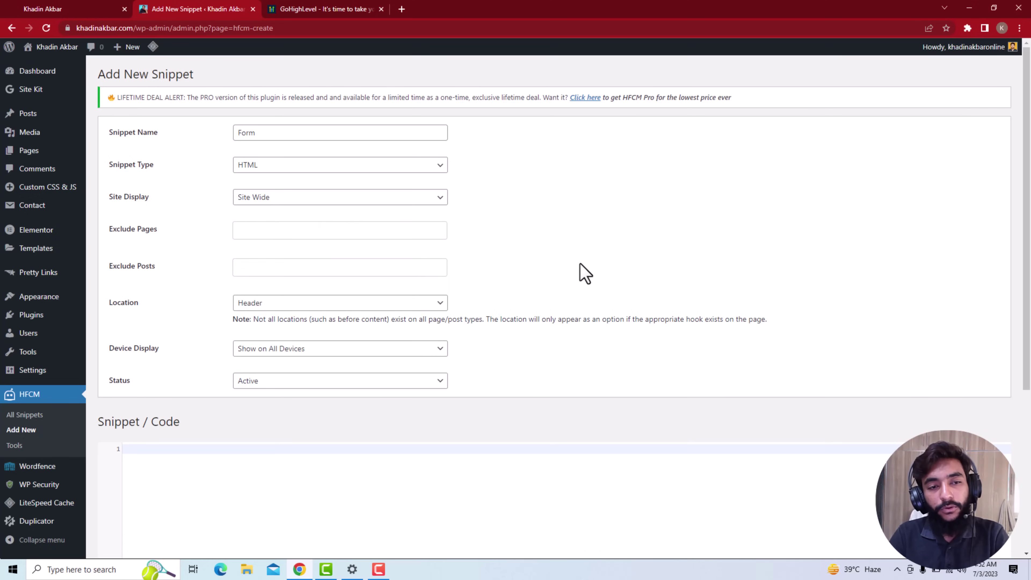
pyautogui.click(347, 307)
pyautogui.click(347, 307)
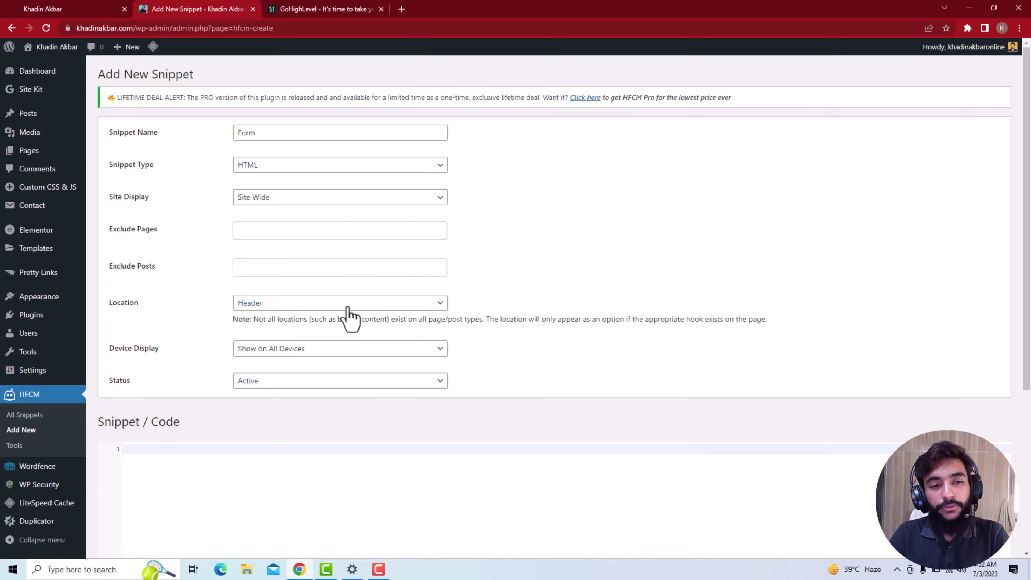
pyautogui.click(330, 352)
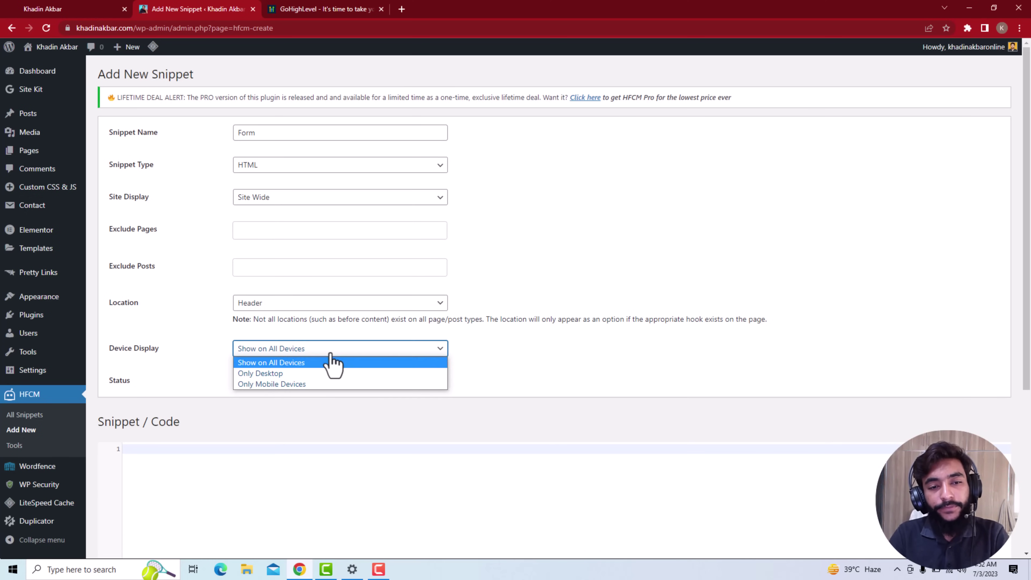
pyautogui.click(332, 362)
# Paste the GoHighLevel embed code into Snippet/Code and save the snippet
pyautogui.scroll(-2, 276, 393)
pyautogui.click(249, 420)
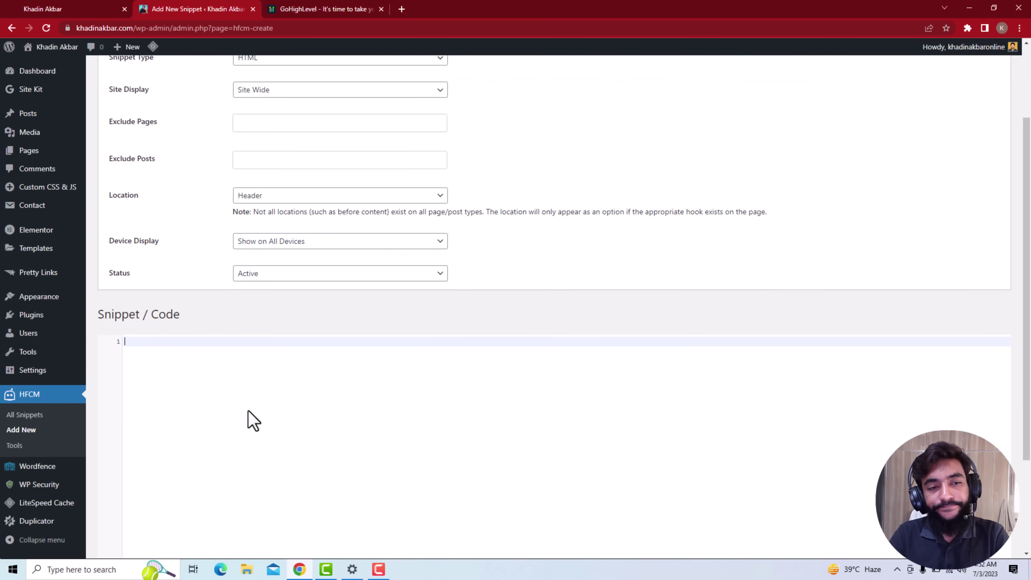
pyautogui.write('<iframe   src="https://api.leadconnectorhq.com/widget/form/FDAck0ziWpVJRZyKBLwW"   style="display:none;width:100%;height:100%;border:none;border-radius:4px"   id="sticky-sidebar-left-FDAck0ziWpVJRZyKBLwW"   data-layout="{\'id\':\'STICKY_SIDEBAR\',\'minimizedTitle\':\'Get your gift!\',\'isLeftAligned\':true,\'isRightAligned\':false,\'allowMinimize\':true}"   data-trigger-type="showAfter"   data-trigger-value="5"   data-activation-type="alwaysActivated"   data-activation-value=""   data-deactivation-type="leadCollected"   data-deactivation-value=""   data-form-name="KHADINAKBAR.COM UNIVERSAL"   data-height="365"   data-layout-iframe-id="sticky-sidebar-left-FDAck0ziWpVJRZyKBLwW"   data-form-id="FDAck0ziWpVJRZyKBLwW"   title="KHADINAKBAR.COM UNIVERSAL"       > </iframe> <script src="https://link.msgsndr.com/js/form_embed.js"></script>')
pyautogui.scroll(-3, 272, 391)
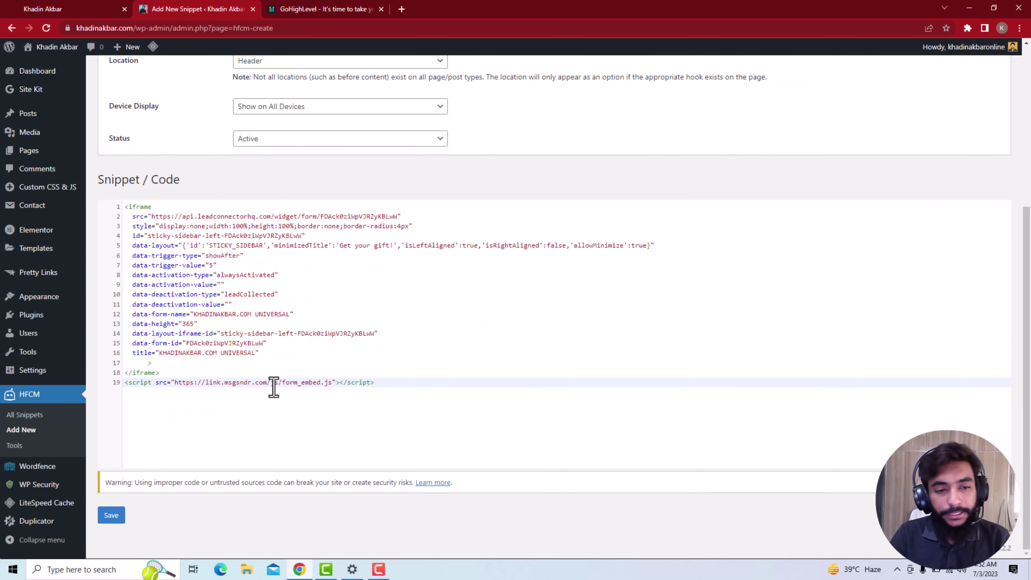
pyautogui.click(111, 515)
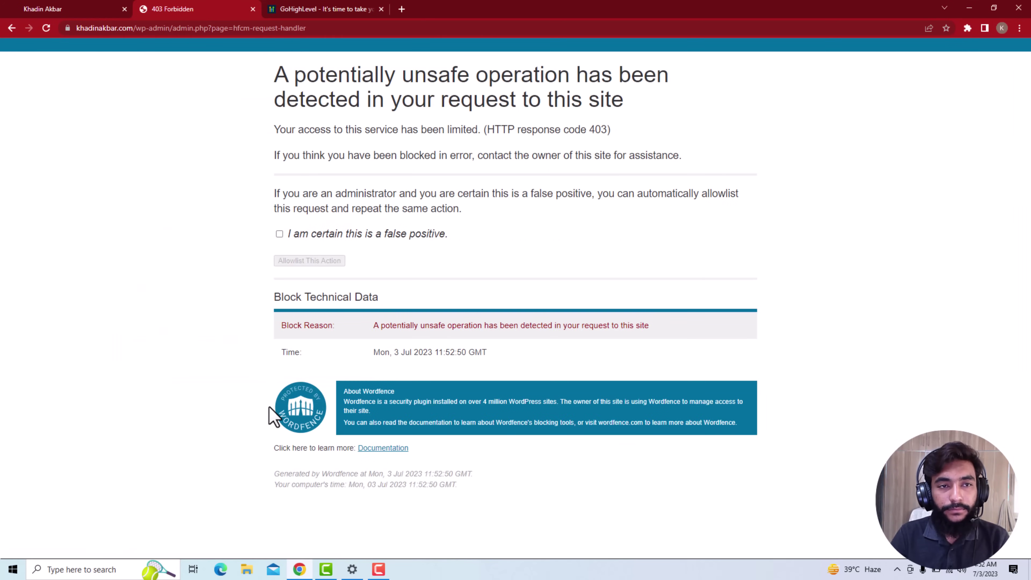
# Allowlist the blocked save in Wordfence as a false positive and return to the editor
pyautogui.click(279, 234)
pyautogui.click(283, 262)
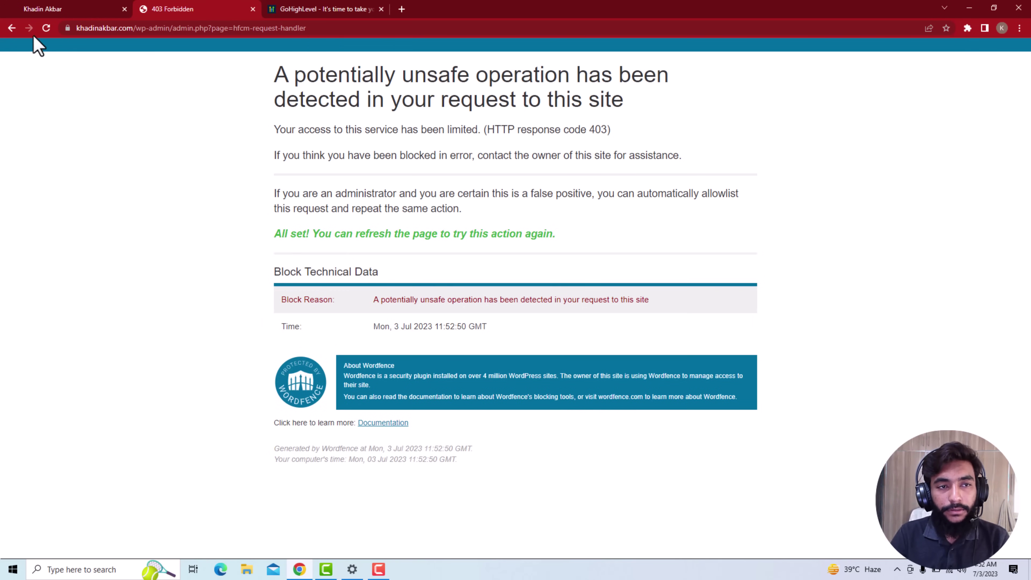
pyautogui.click(10, 27)
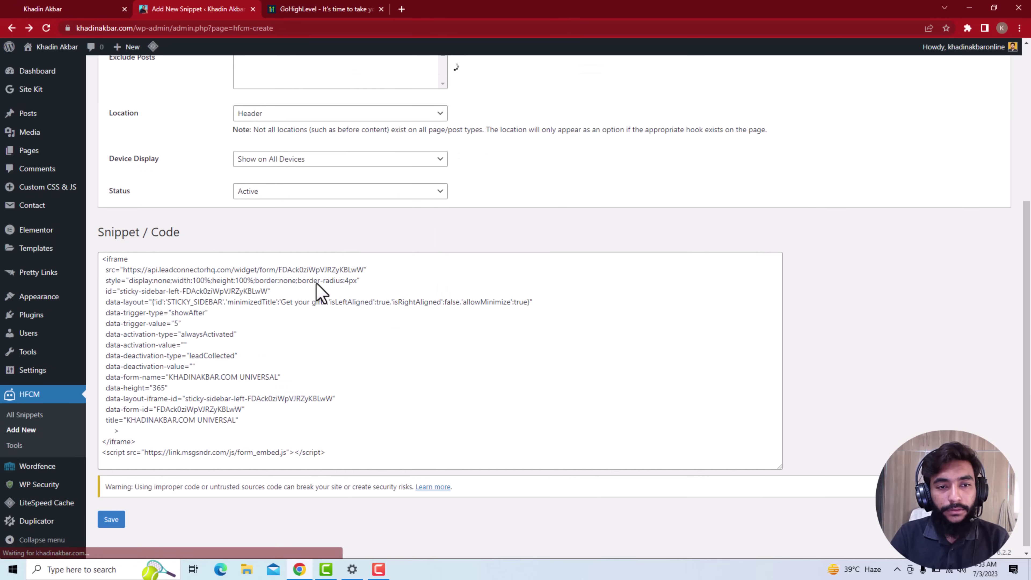
# Save the Form snippet again and go back to HFCM's All Snippets list
pyautogui.scroll(-1, 252, 357)
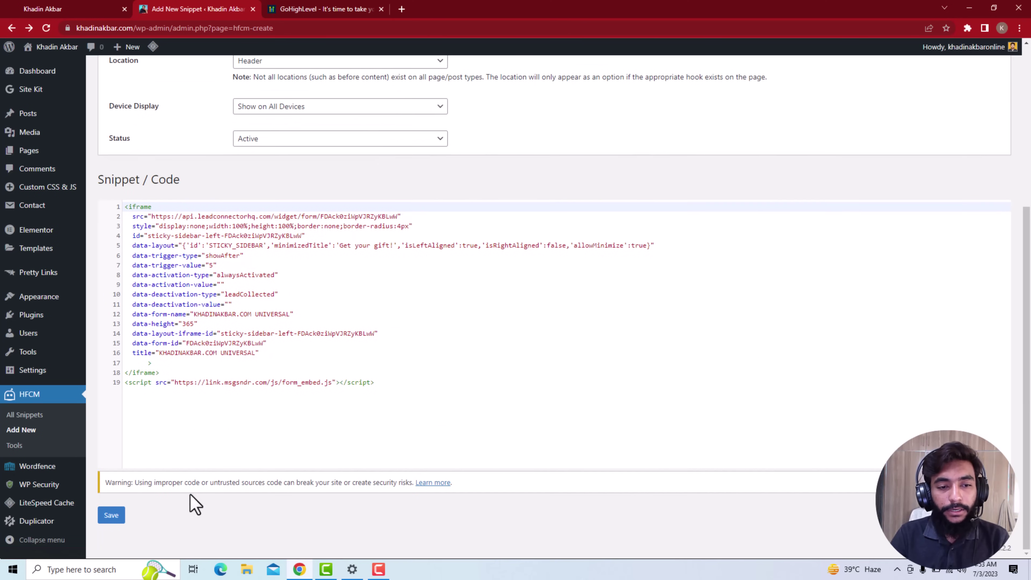
pyautogui.click(111, 515)
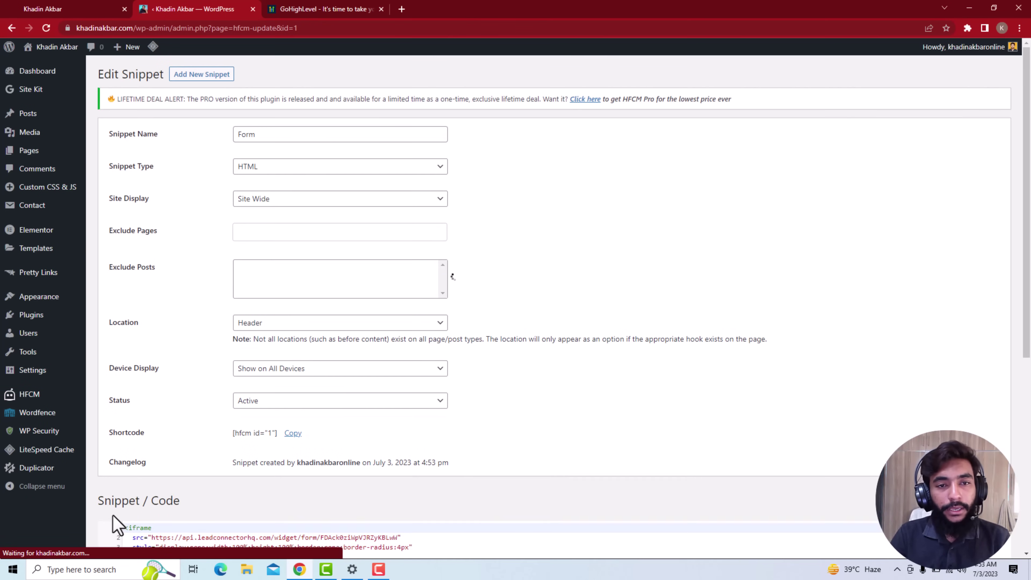
pyautogui.scroll(-6, 243, 207)
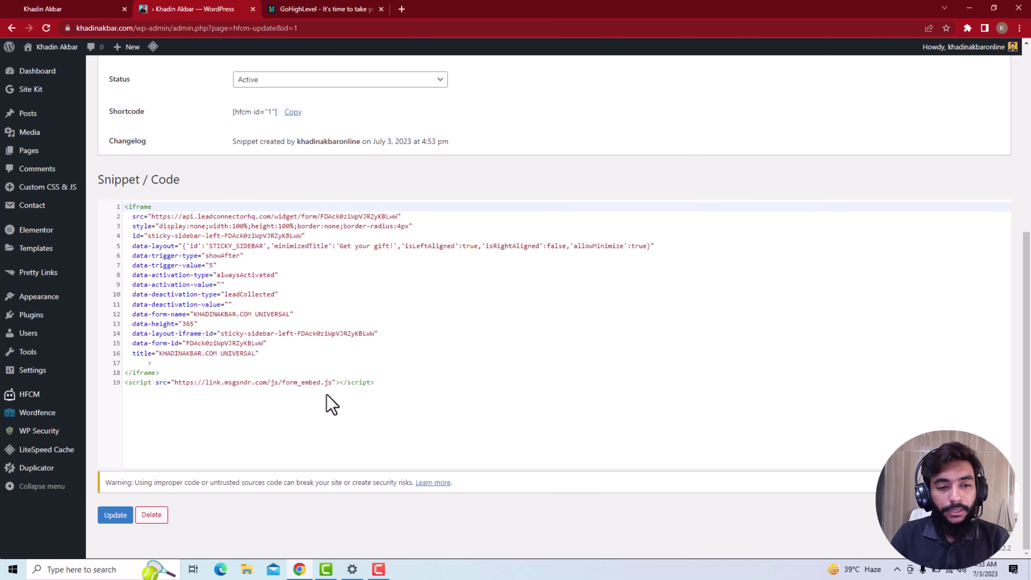
pyautogui.scroll(2, 284, 362)
pyautogui.scroll(2, 285, 362)
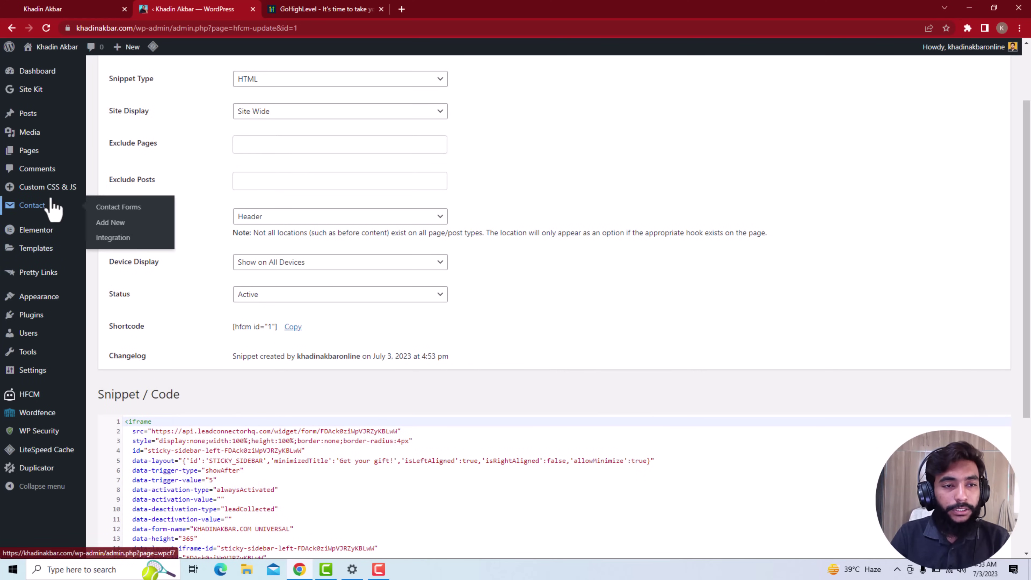
pyautogui.scroll(-1, 136, 371)
pyautogui.scroll(2, 137, 371)
pyautogui.click(11, 28)
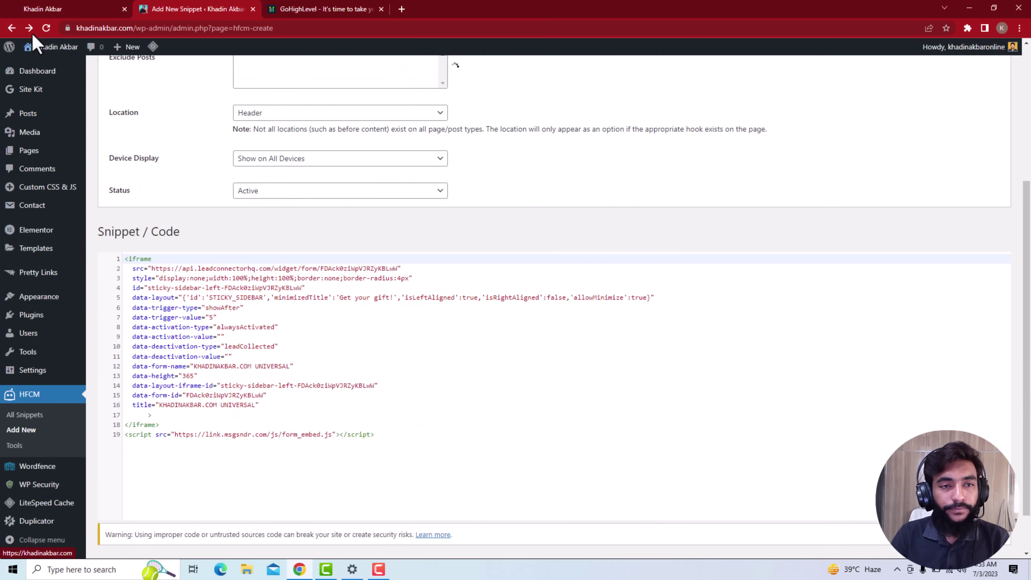
pyautogui.click(11, 27)
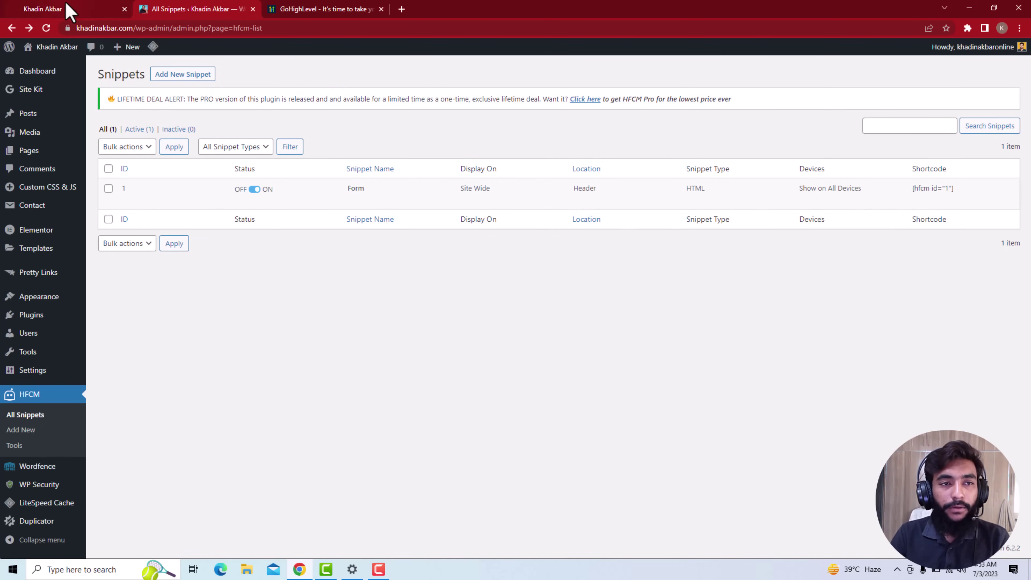
# Open the live khadinakbar.com homepage in a new tab via Visit Site and scroll it
pyautogui.click(67, 10)
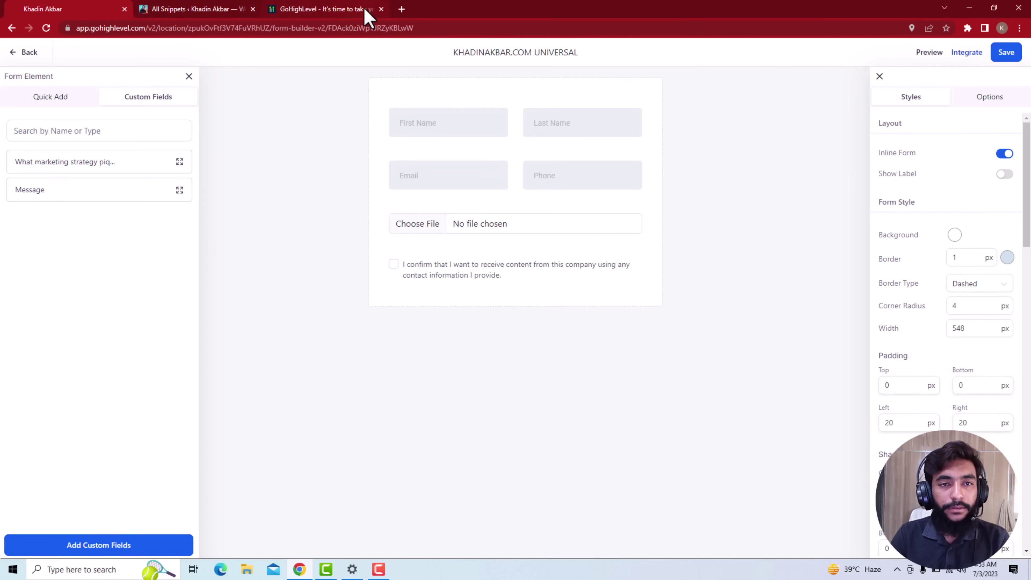
pyautogui.click(217, 9)
pyautogui.moveTo(56, 47)
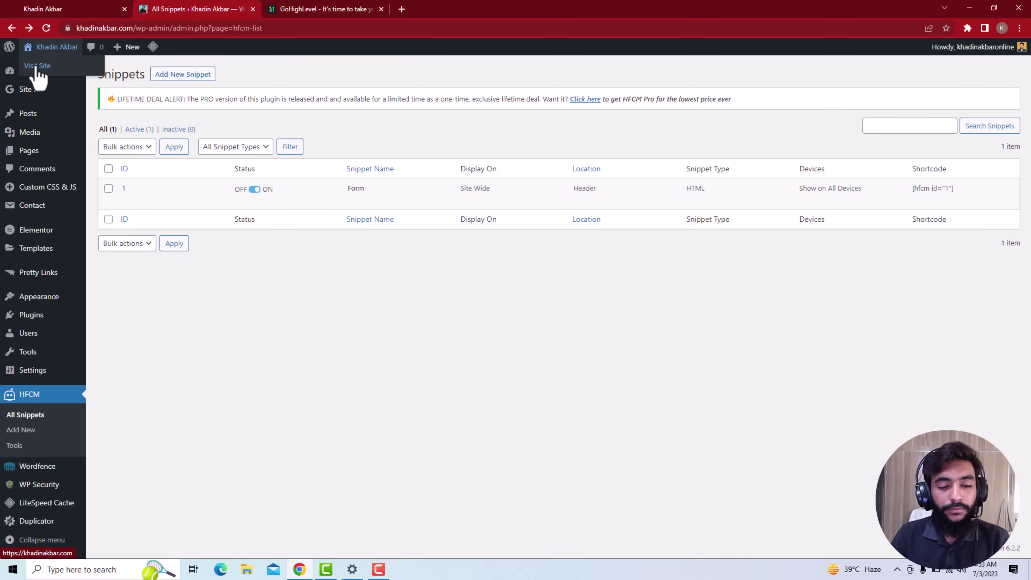
pyautogui.middleClick(36, 67)
pyautogui.click(284, 9)
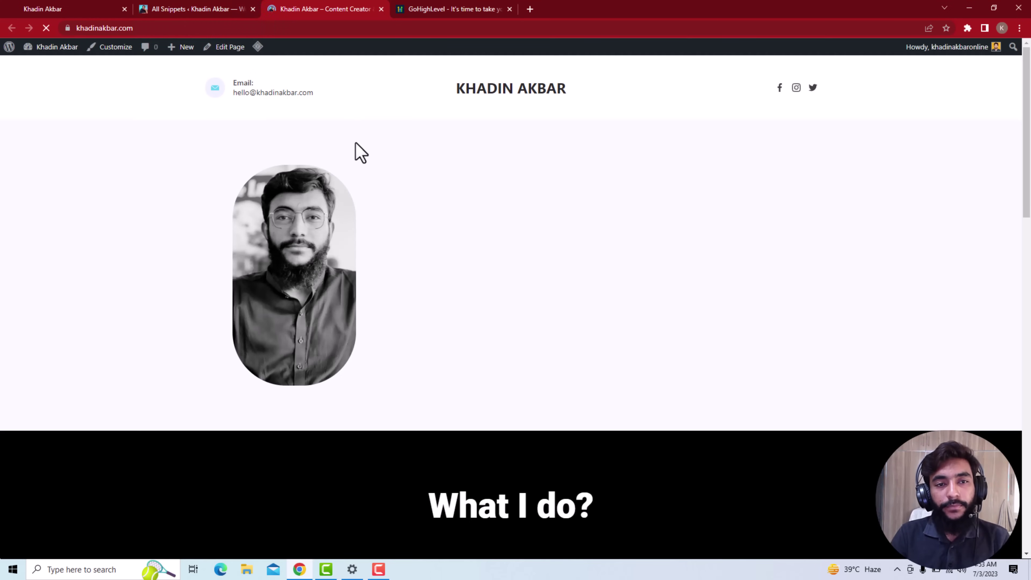
pyautogui.scroll(-10, 472, 182)
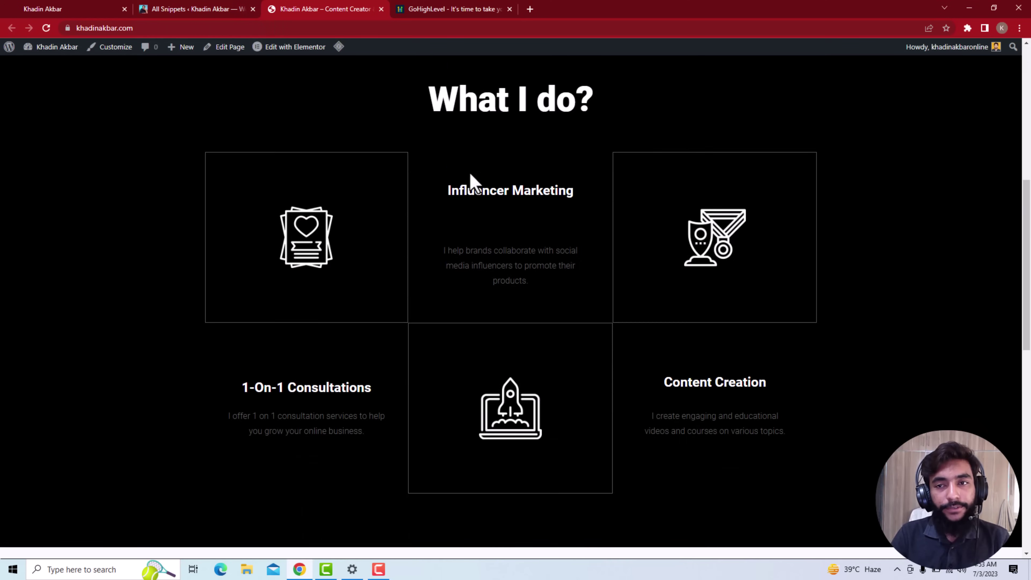
pyautogui.scroll(10, 472, 182)
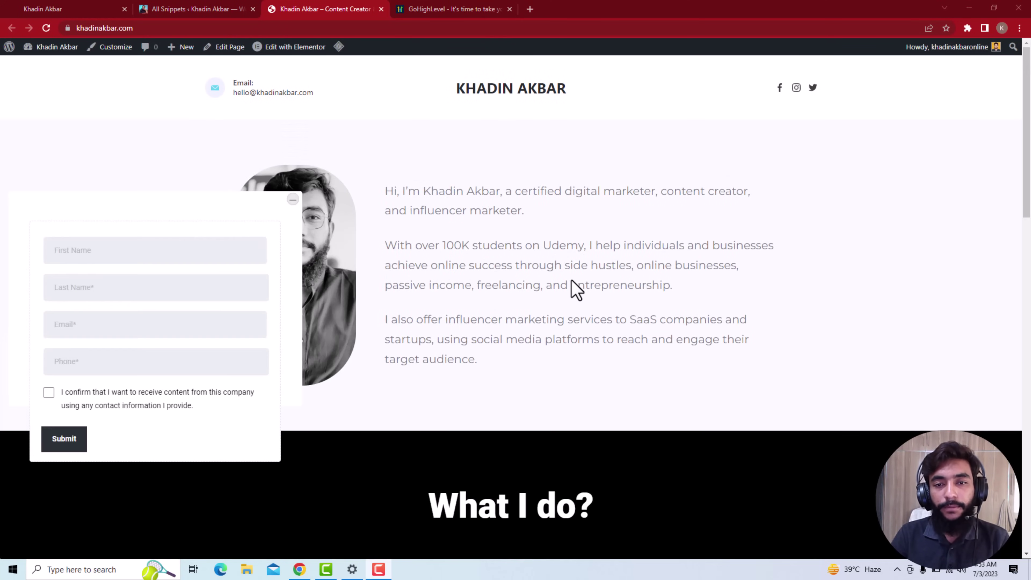
# Fill the sidebar form with a test first name, last name, email address and phone number
pyautogui.click(87, 254)
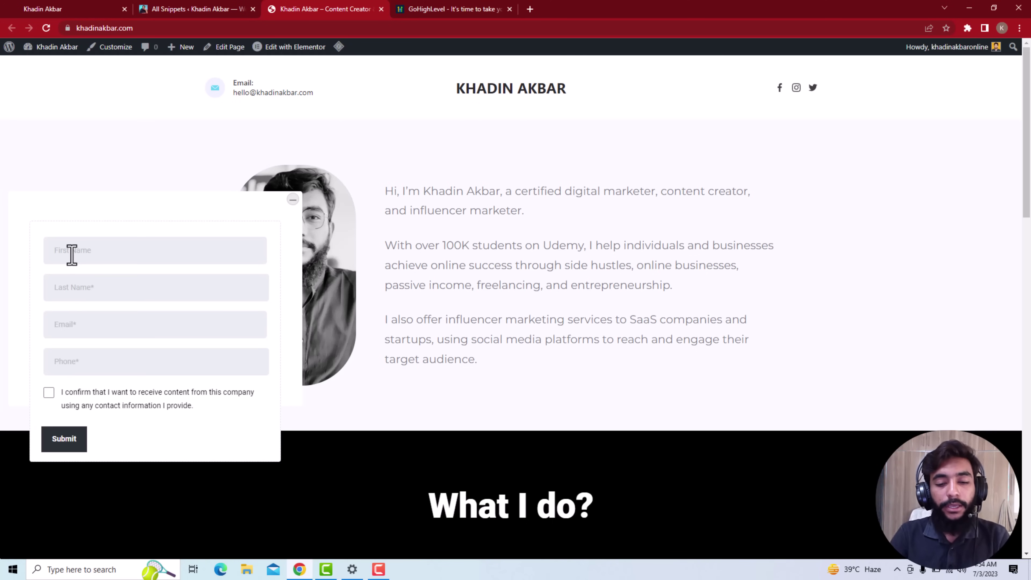
pyautogui.write('Khadin')
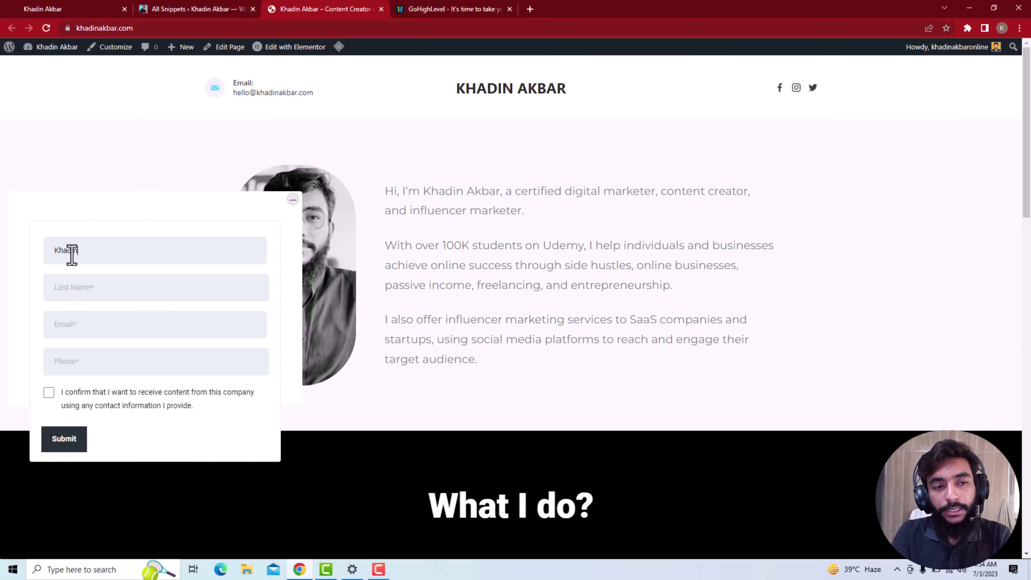
pyautogui.press('Tab')
pyautogui.write('Aka')
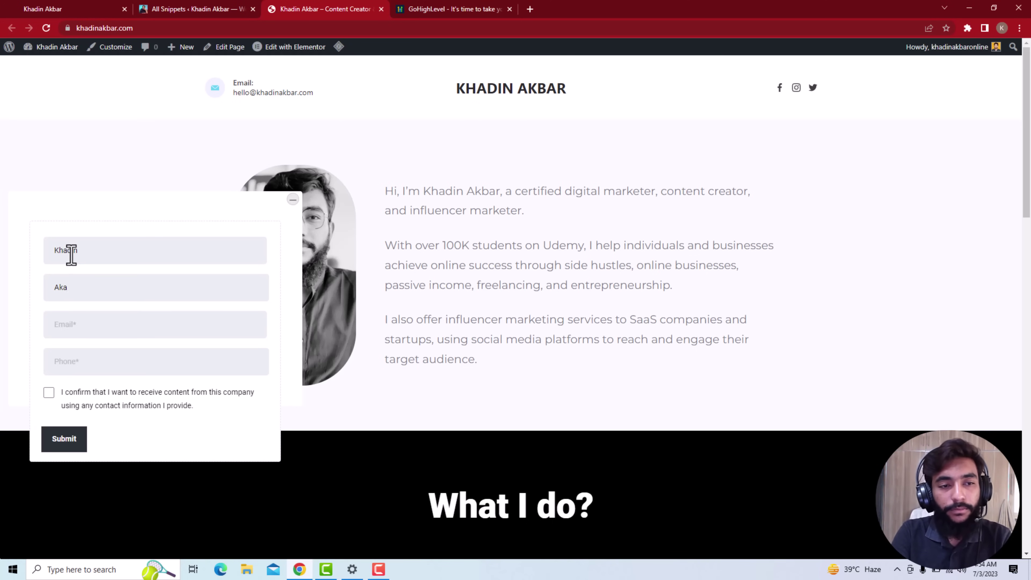
pyautogui.press('BackSpace')
pyautogui.write('bar')
pyautogui.press('Tab')
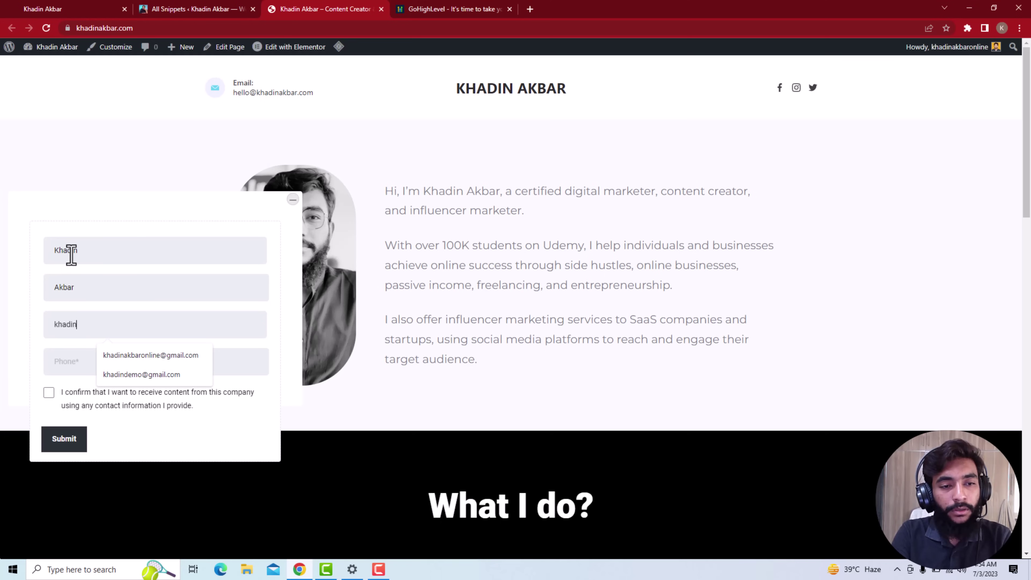
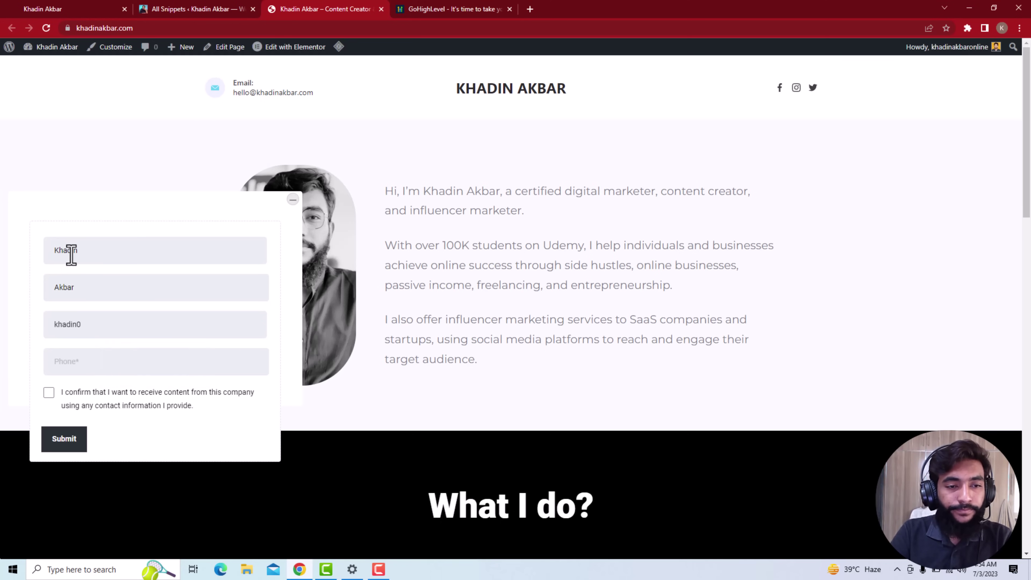
pyautogui.press('Tab')
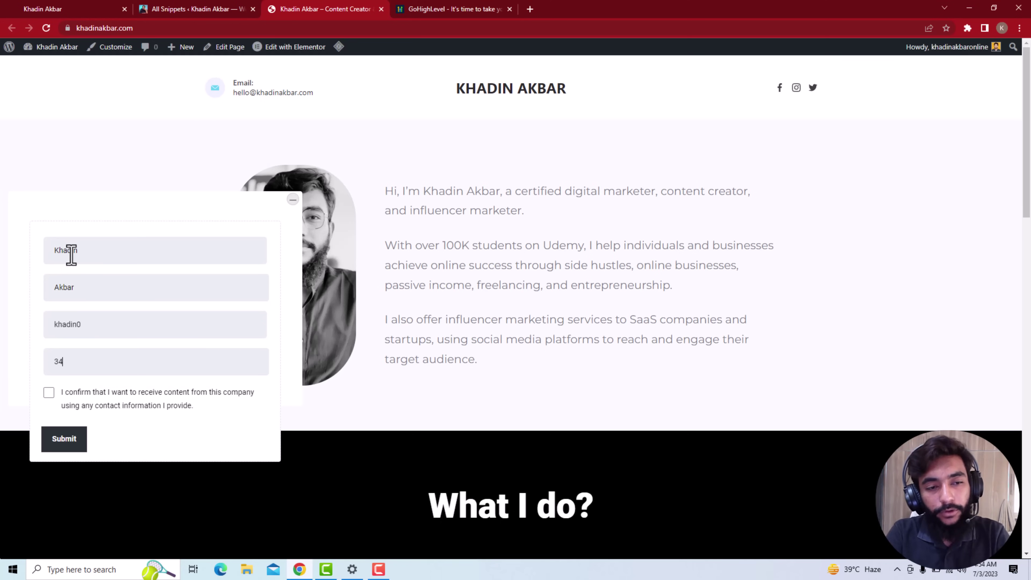
pyautogui.click(113, 334)
pyautogui.write('@gmai')
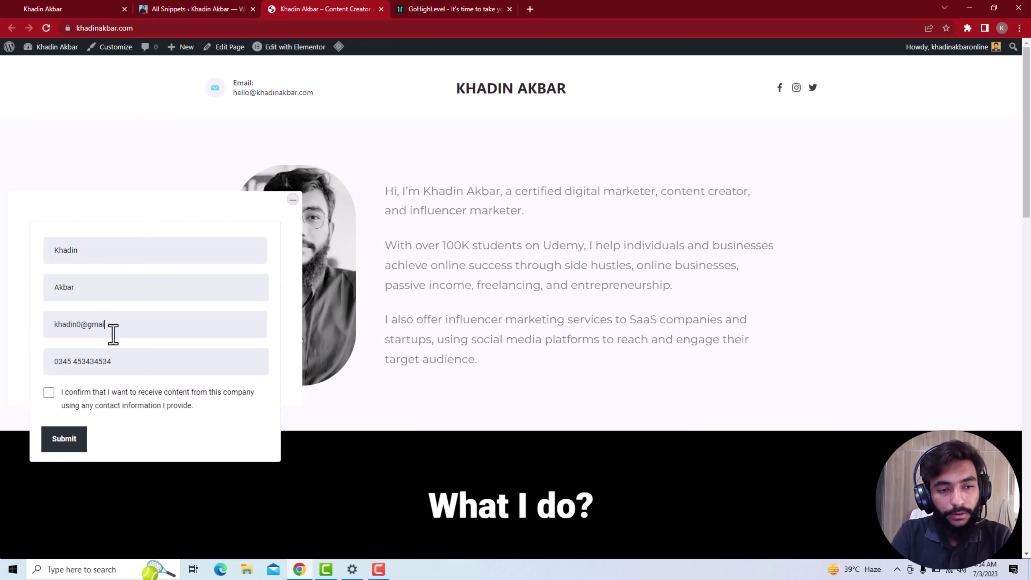
pyautogui.write('l.com')
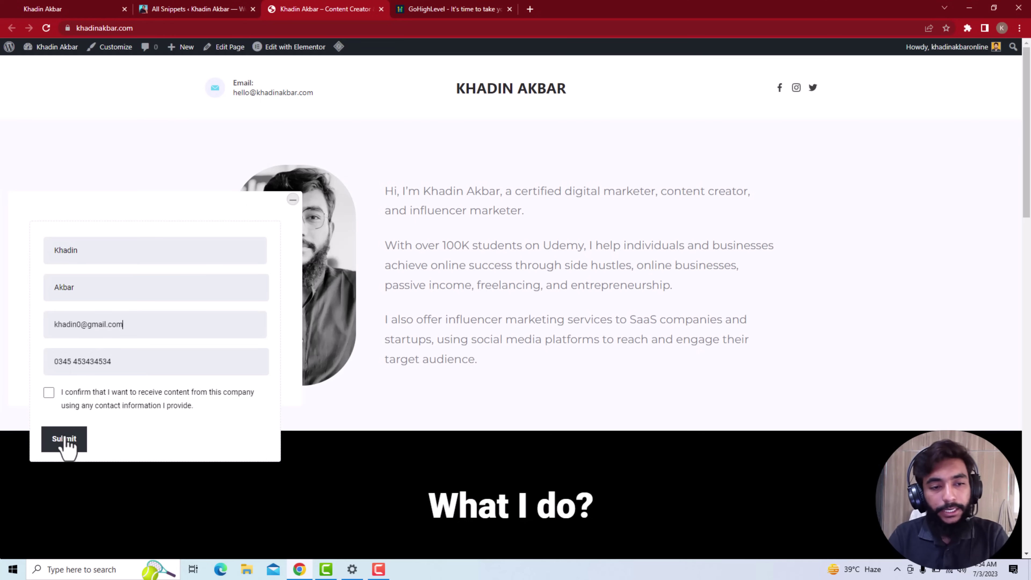
# Tick the consent box, correct the phone number, and submit, redirecting to the YouTube channel
pyautogui.click(65, 443)
pyautogui.click(48, 414)
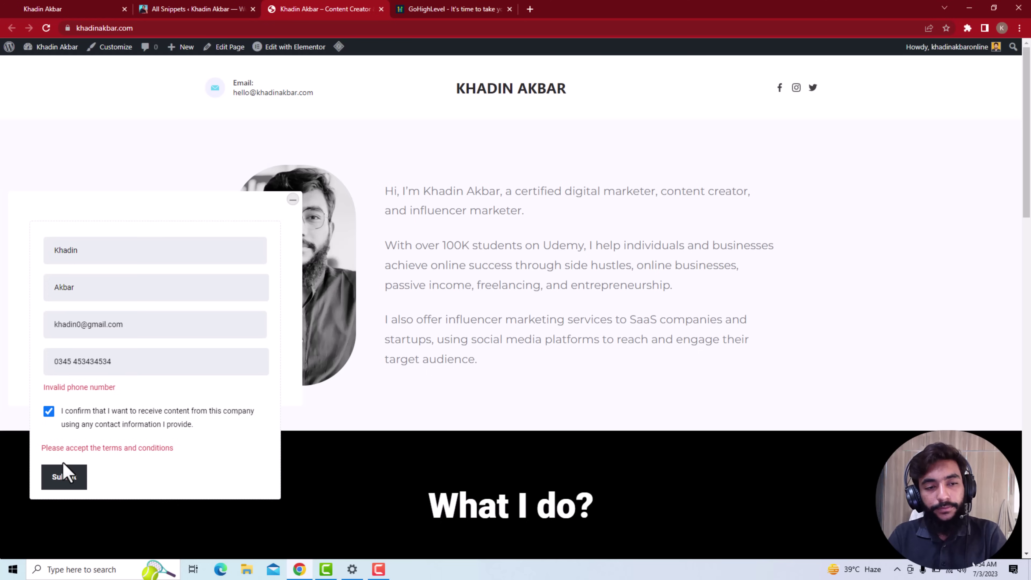
pyautogui.moveTo(110, 362); pyautogui.dragTo(75, 365)
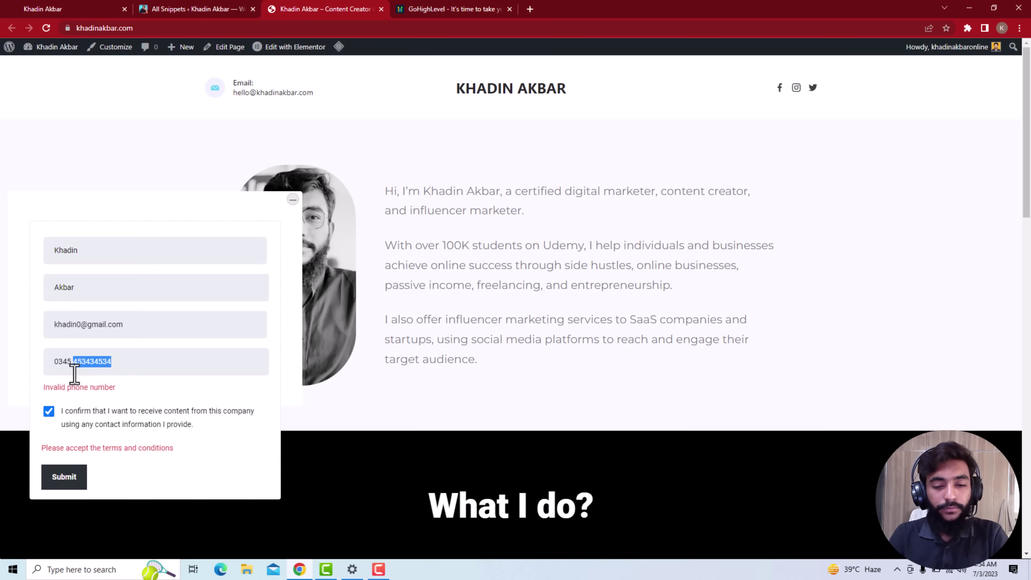
pyautogui.write('86334=')
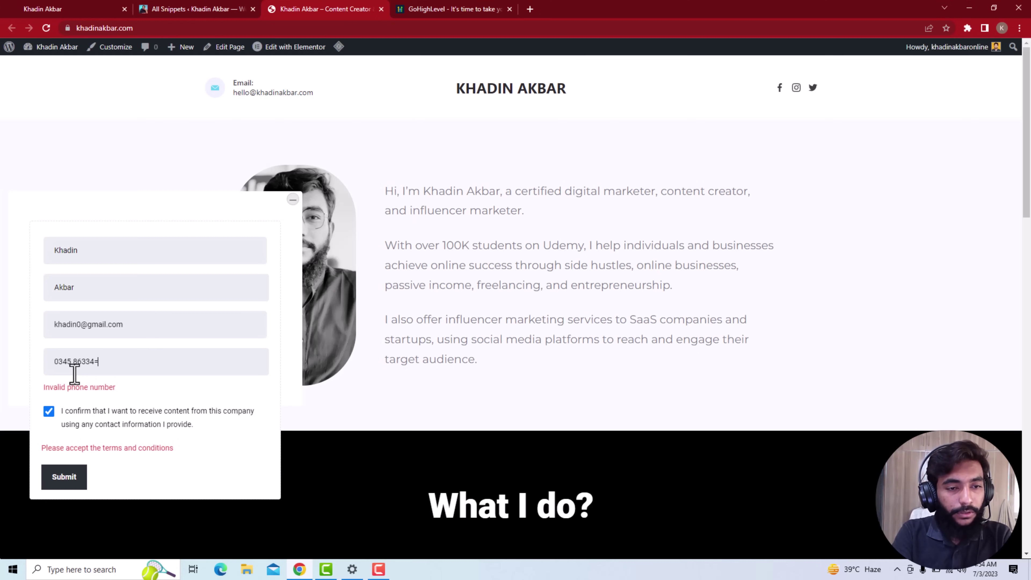
pyautogui.press('BackSpace')
pyautogui.press('BackSpace')
pyautogui.press('BackSpace')
pyautogui.press('BackSpace')
pyautogui.write('2')
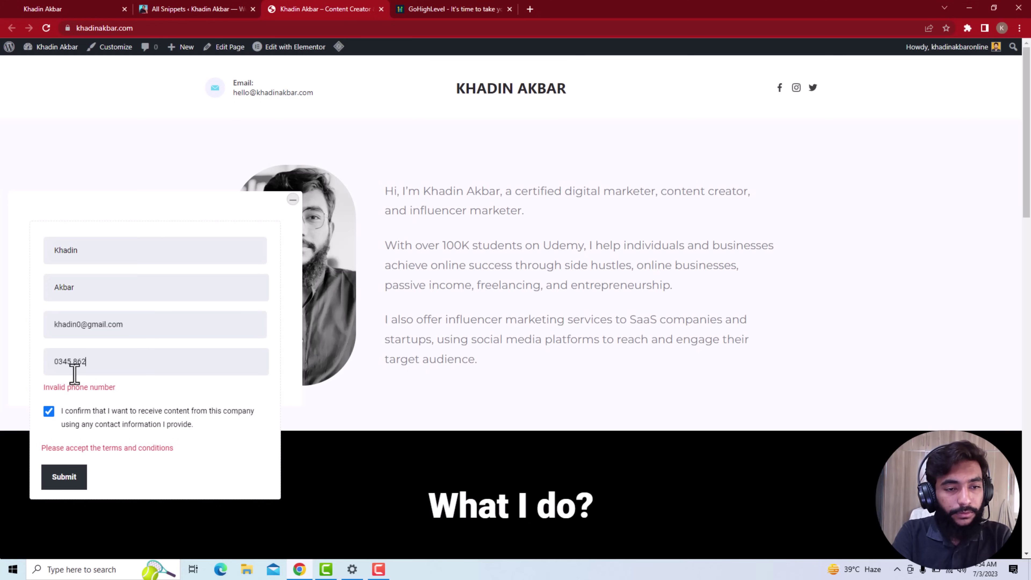
pyautogui.write('2444')
pyautogui.write('44')
pyautogui.press('BackSpace')
pyautogui.press('BackSpace')
pyautogui.press('BackSpace')
pyautogui.press('BackSpace')
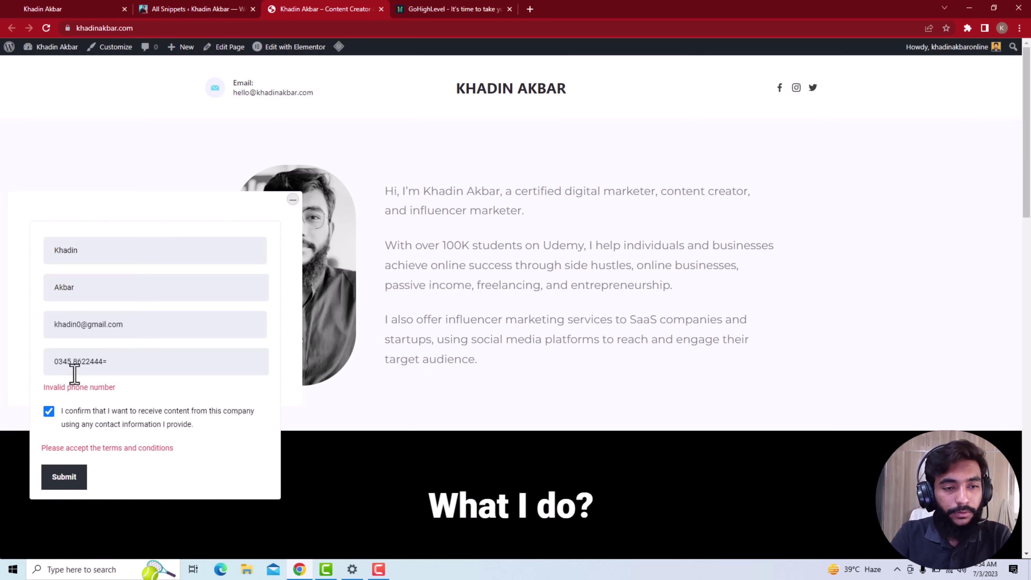
pyautogui.write('3')
pyautogui.write('43')
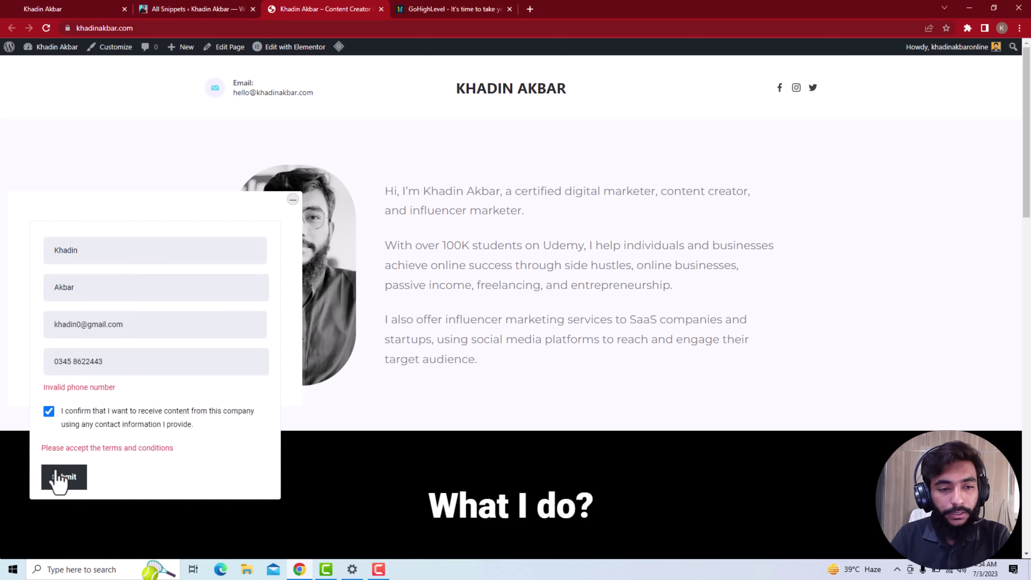
pyautogui.click(59, 476)
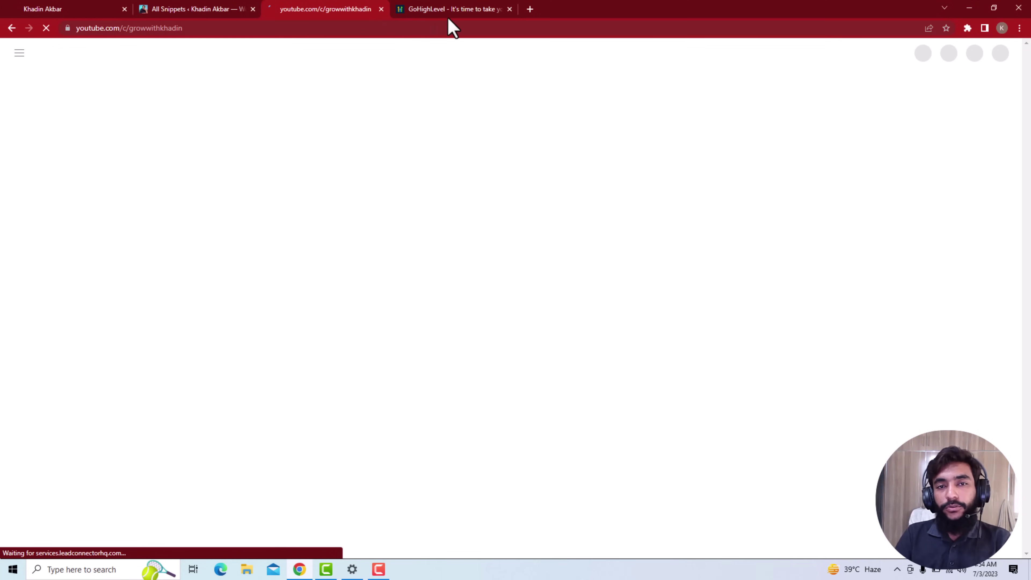
pyautogui.click(39, 9)
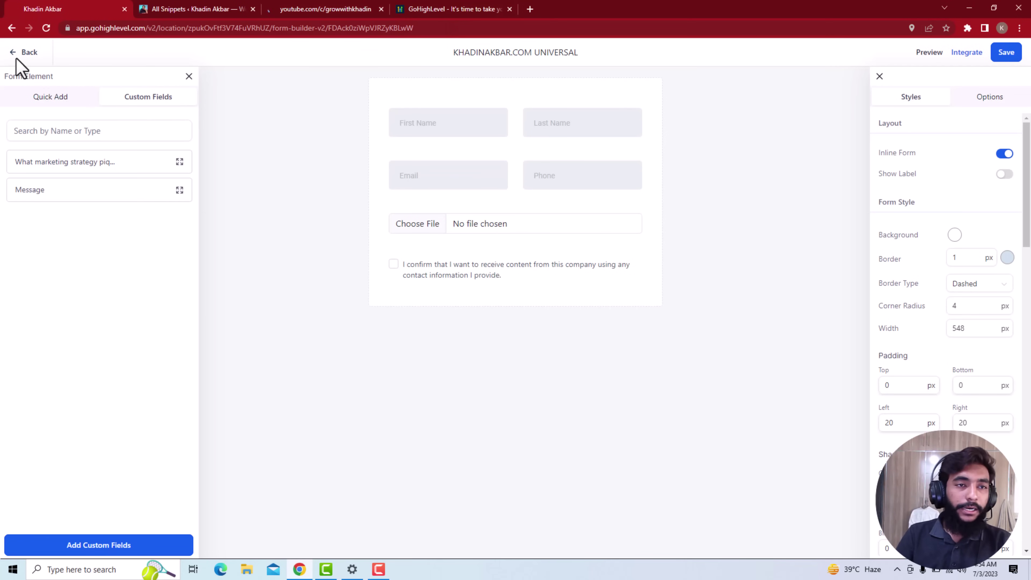
# Go back from the form builder to the Sites > Forms list
pyautogui.click(28, 54)
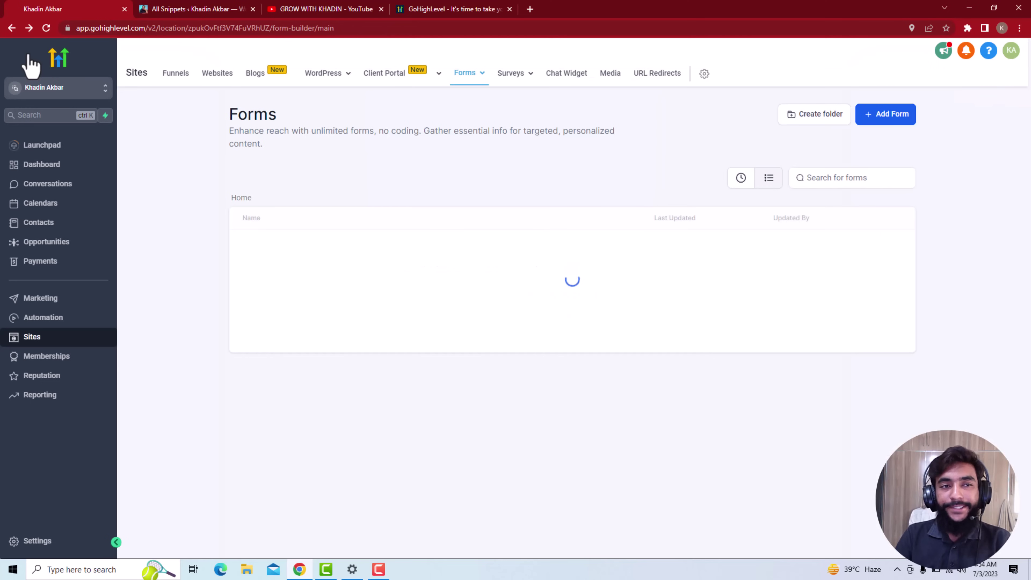
pyautogui.click(89, 218)
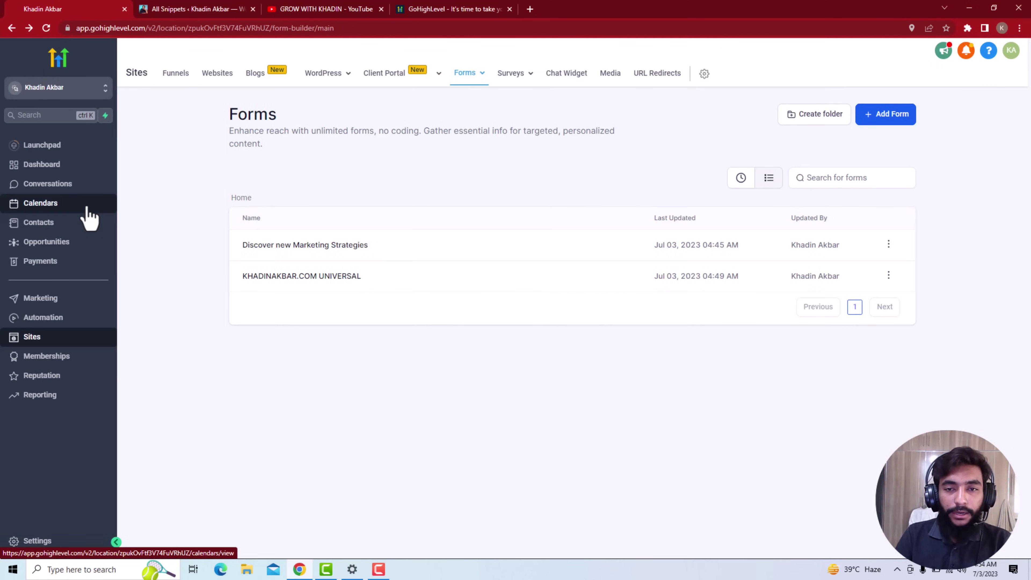